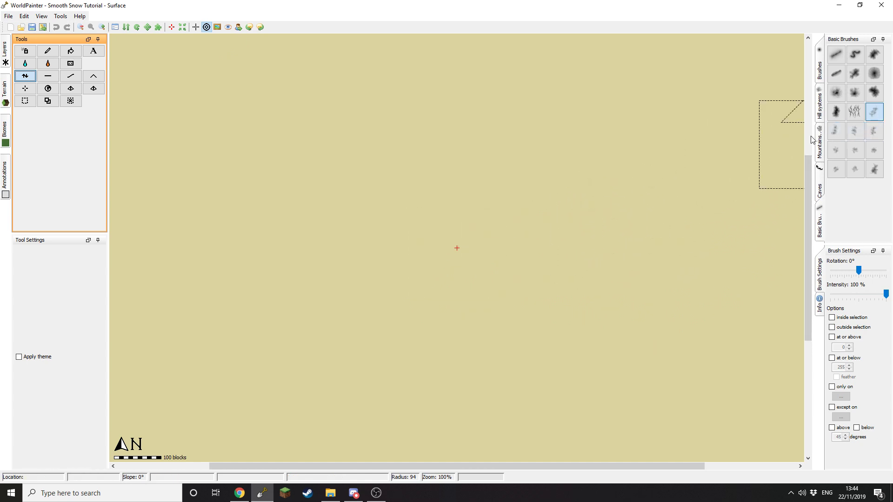
Step: Raise a large mountain at the map's centre with the selected basic brush at a radius of 377
scroll(457, 248, "down", 4)
scroll(457, 247, "up", 10)
left_click_drag(456, 248, 456, 247)
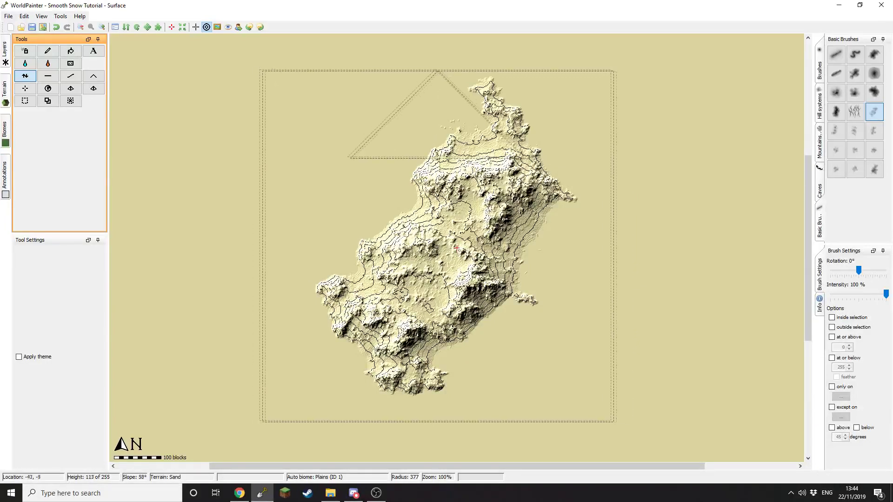
Step: Raise a second mountain area west of the central one with a different basic brush at a radius of 283
left_click(837, 131)
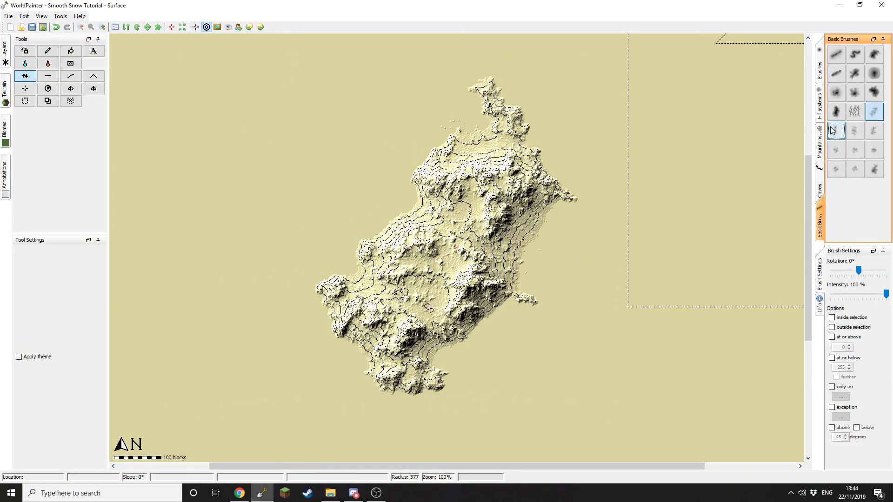
scroll(288, 213, "down", 5)
scroll(288, 213, "up", 3)
scroll(288, 213, "up", 3)
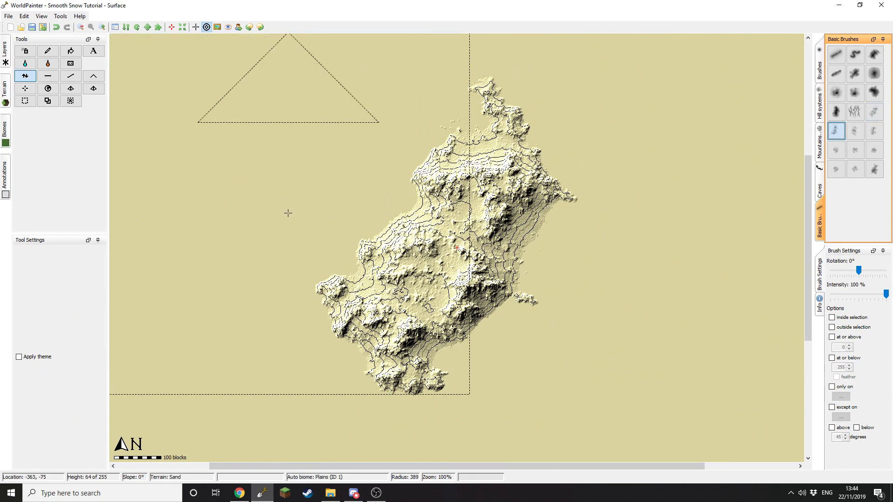
scroll(288, 213, "down", 3)
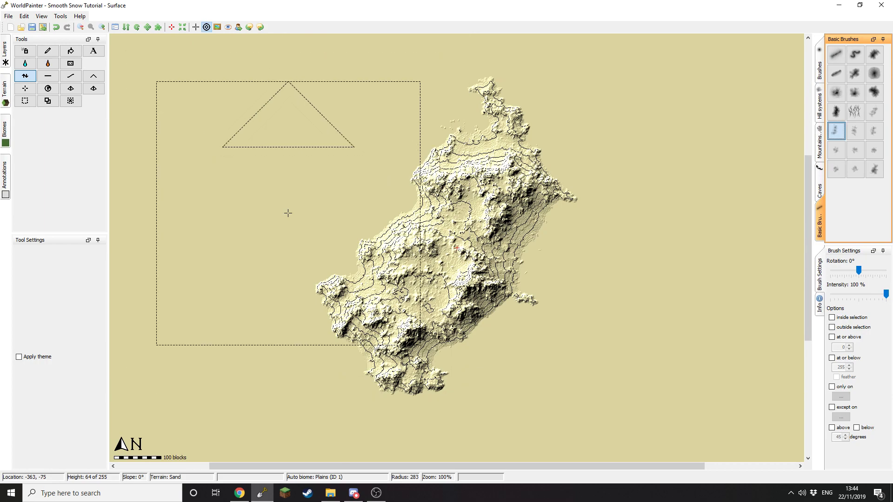
left_click(288, 213)
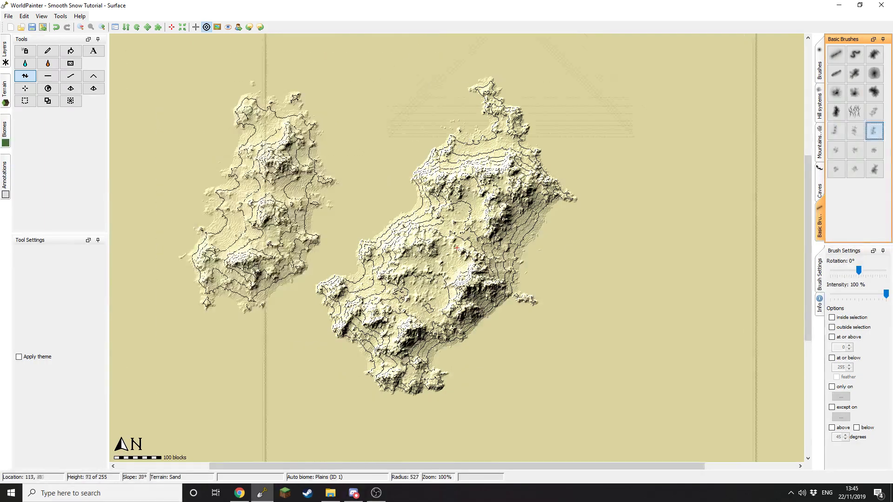
Step: Raise further mountains to the east, northwest and southwest of the central massif, switching to another basic brush with a smaller radius
left_click_drag(511, 254, 645, 257)
left_click(856, 151)
scroll(380, 137, "down", 4)
left_click(379, 137)
left_click(279, 358)
Step: Raise additional mountains south of the central massif, varying the brush radius
scroll(473, 371, "down", 3)
middle_click_drag(473, 372, 464, 262)
left_click(459, 343)
scroll(461, 335, "up", 5)
left_click(462, 333)
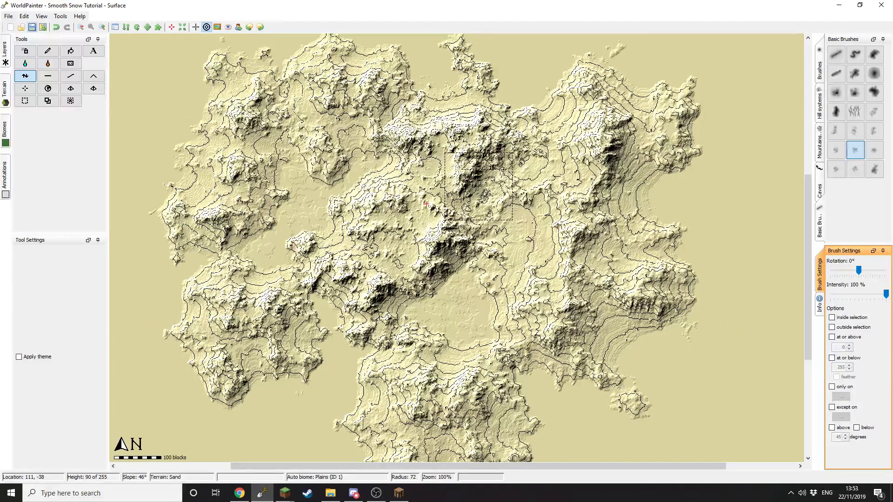
Step: Create a custom terrain material from the legacy block 1: Stone
left_click(5, 90)
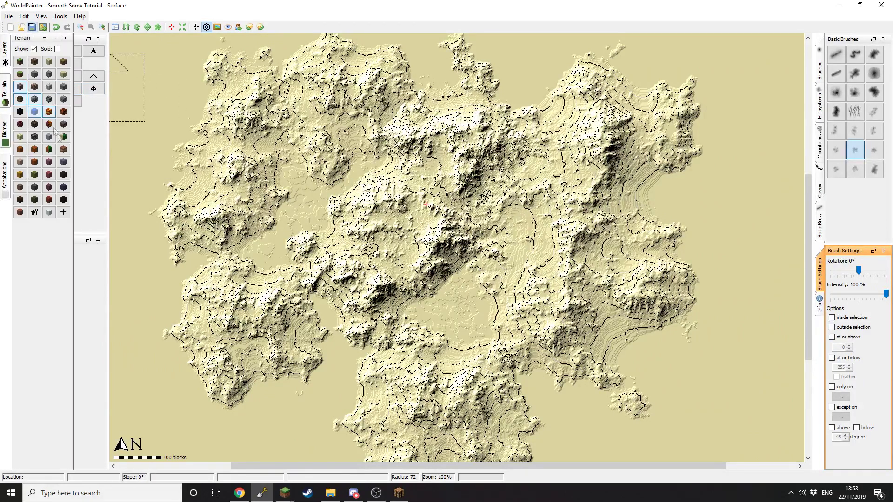
left_click(64, 213)
left_click(97, 214)
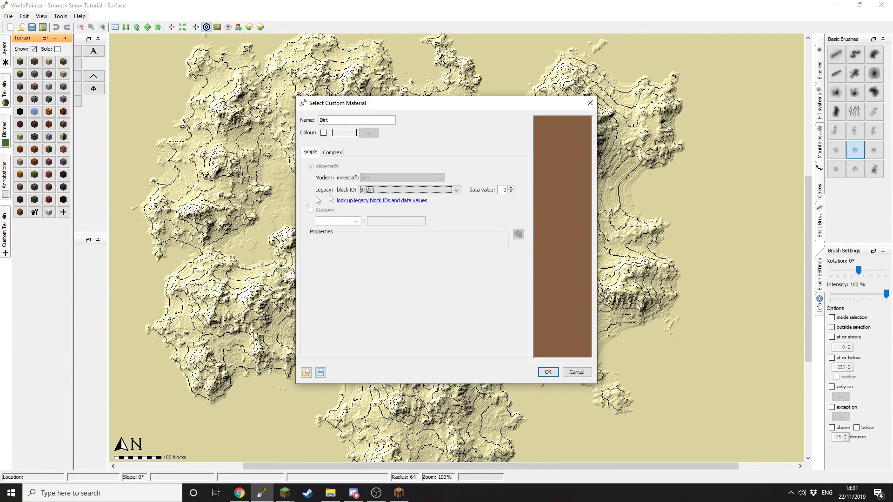
left_click(389, 191)
scroll(390, 205, "up", 1)
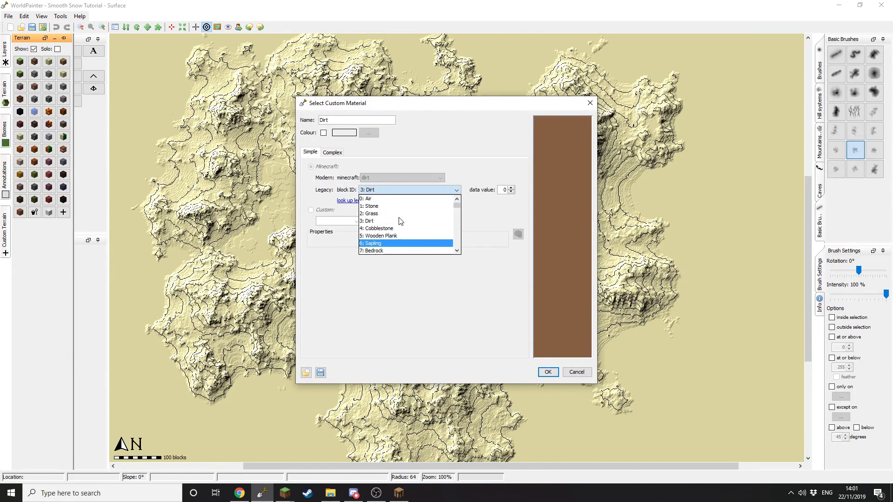
left_click(390, 206)
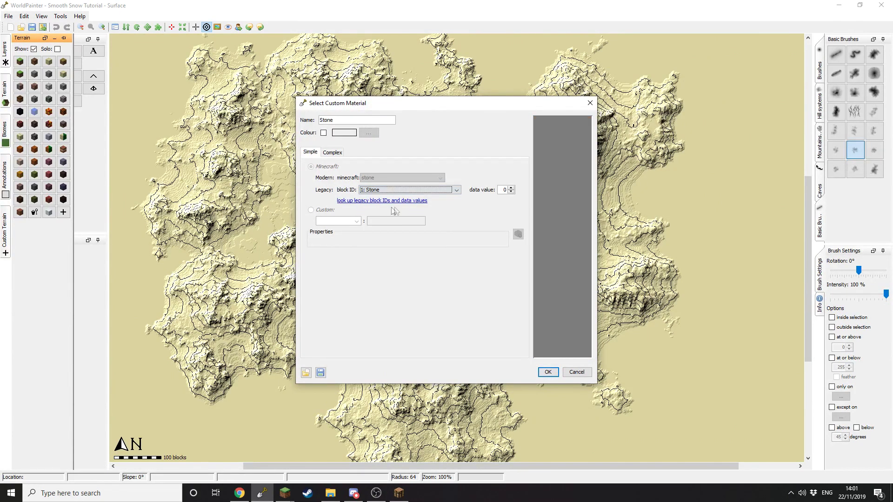
double_click(503, 189)
left_click(548, 372)
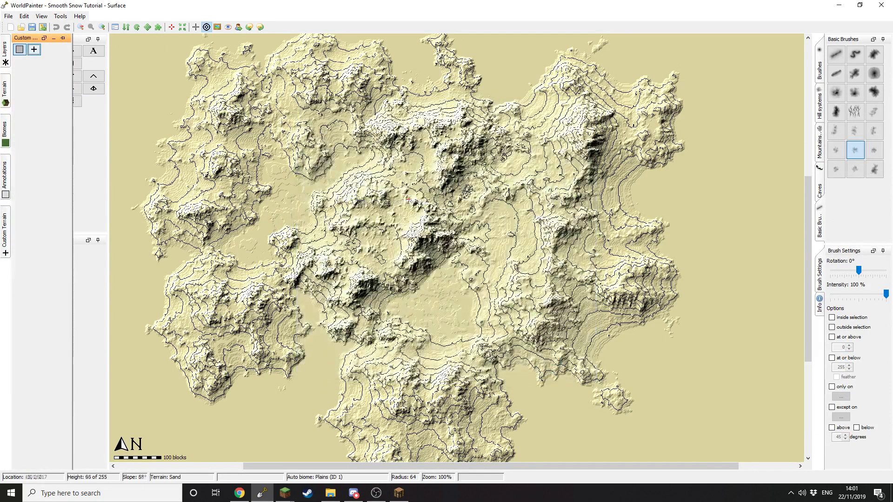
Step: Create a second custom material from the legacy block 1: Stone with data value 5
left_click(34, 49)
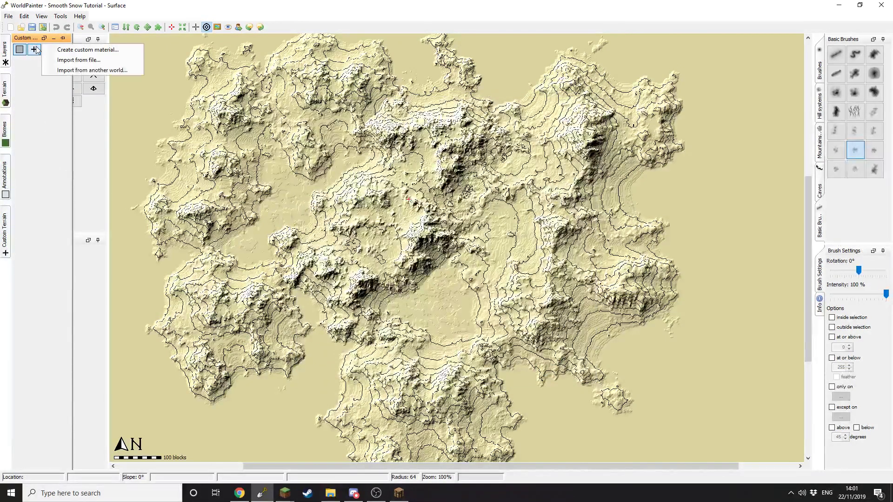
left_click(68, 50)
left_click(396, 190)
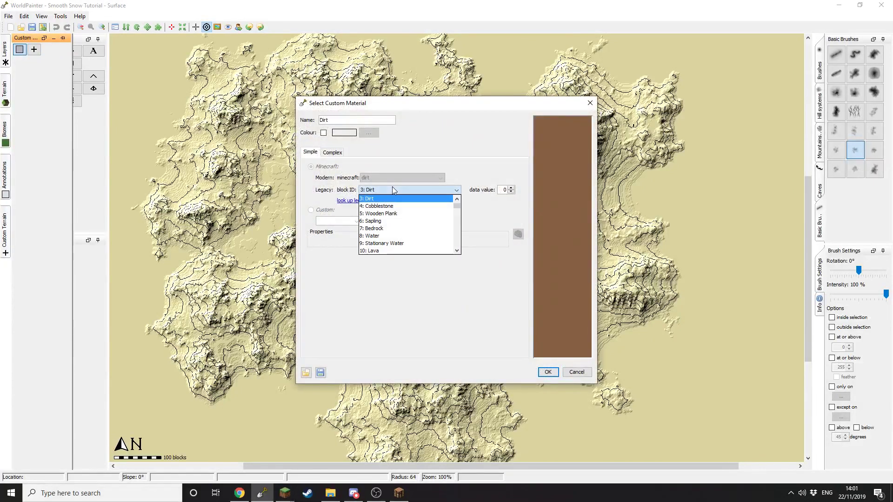
left_click(386, 206)
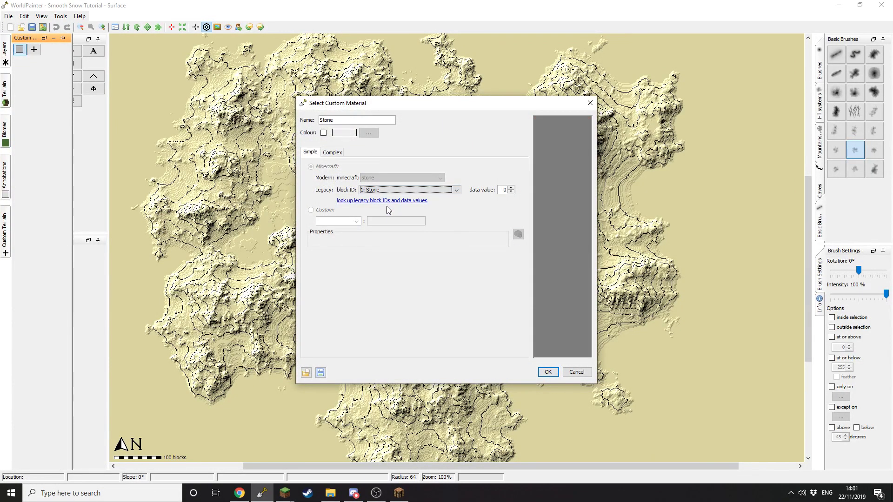
double_click(505, 190)
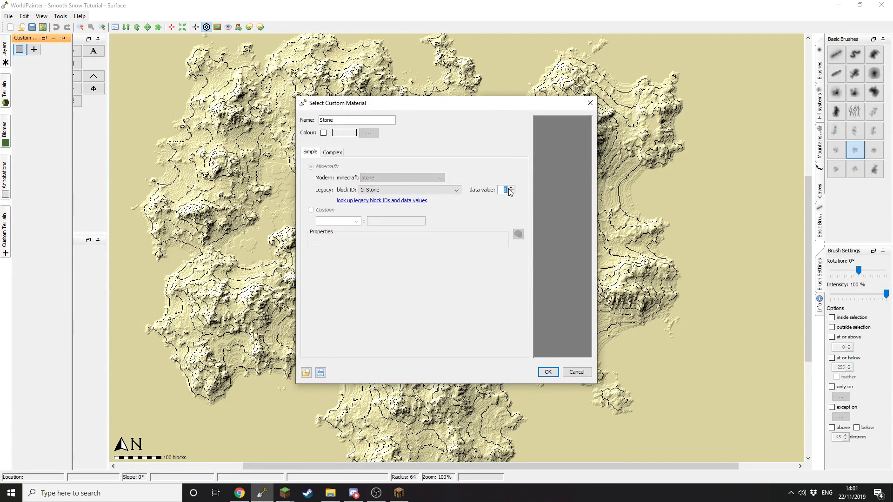
type("56")
key("BackSpace")
left_click(547, 372)
Step: Create a third custom material from the legacy block 1: Stone with data value 0
left_click(48, 50)
left_click(86, 51)
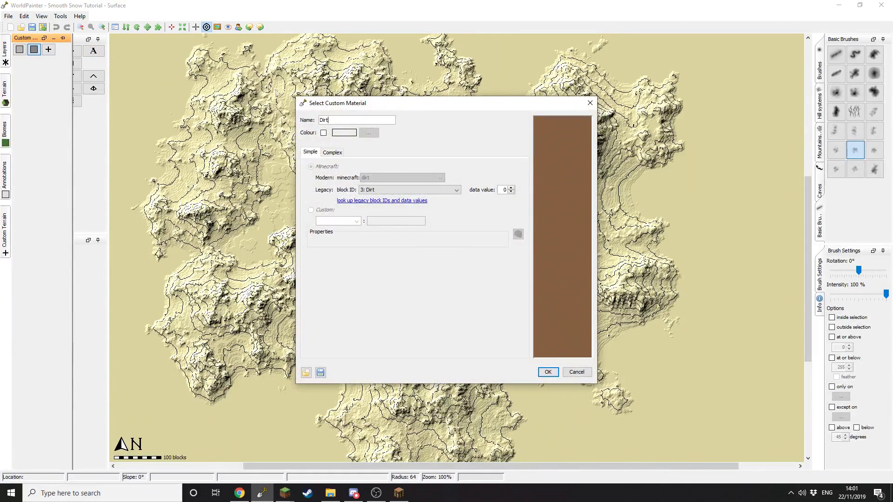
left_click(403, 191)
scroll(402, 219, "up", 2)
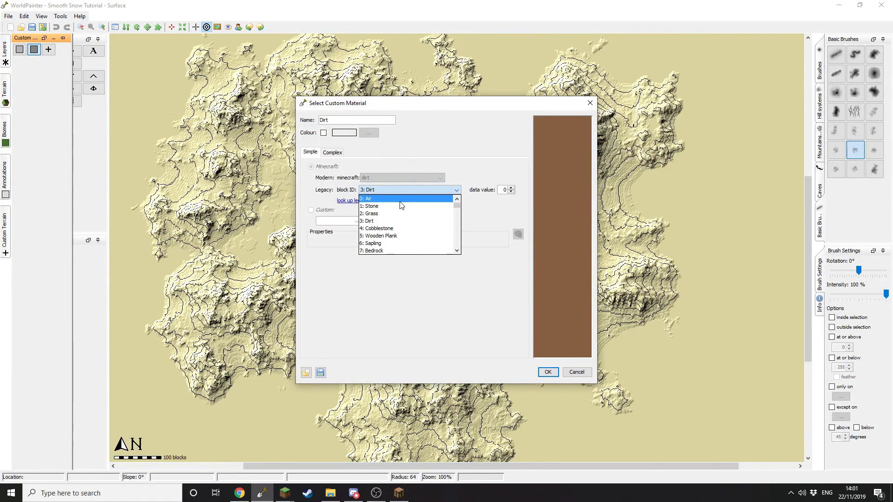
left_click(403, 210)
left_click(548, 372)
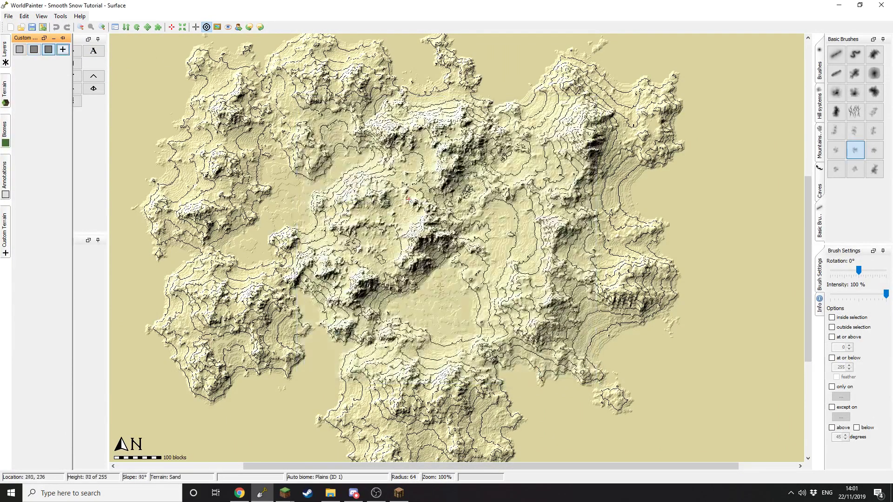
Step: Create a fourth custom material from the legacy block 4: Cobblestone
left_click(63, 50)
left_click(87, 51)
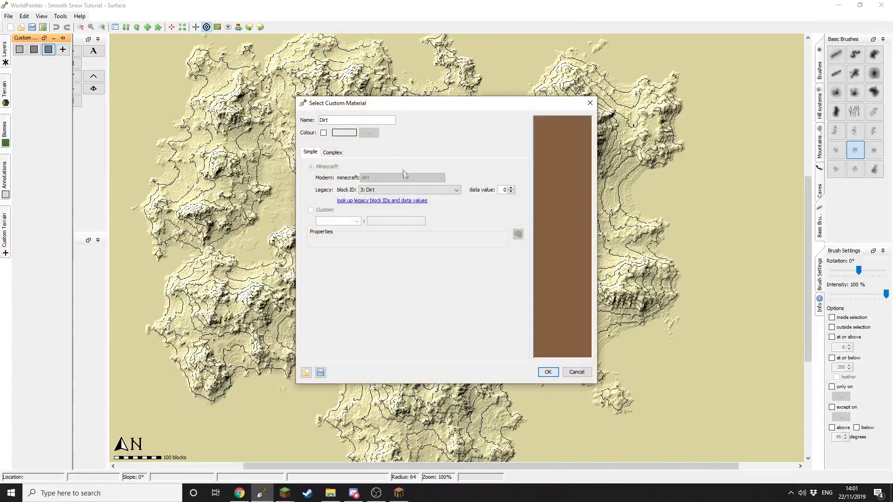
left_click(409, 190)
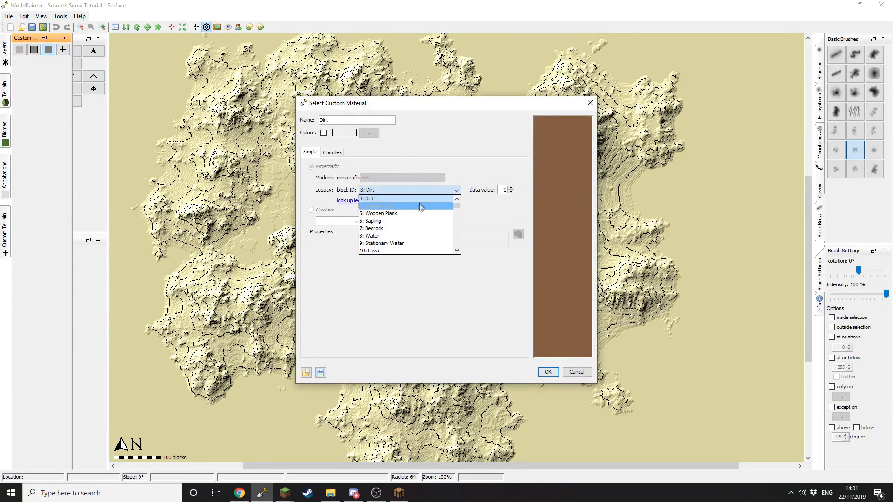
left_click(420, 206)
left_click(555, 371)
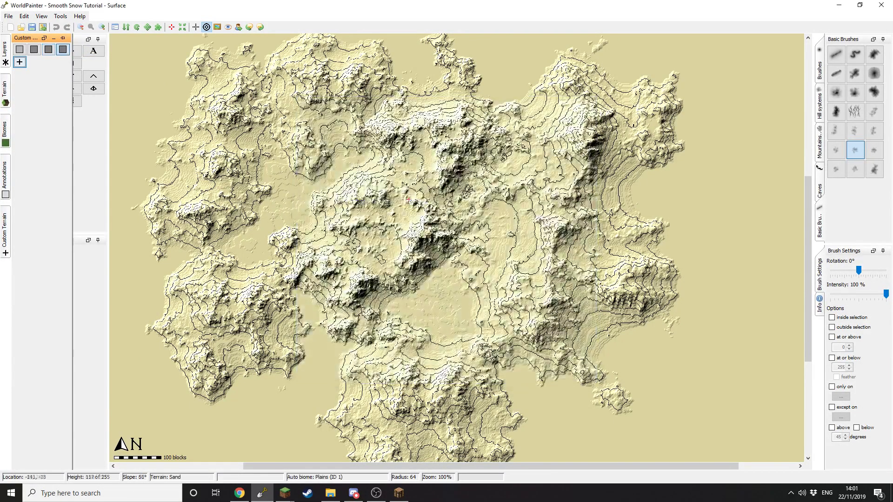
Step: Create a fifth custom material from the legacy block 13: Gravel
left_click(20, 62)
left_click(53, 64)
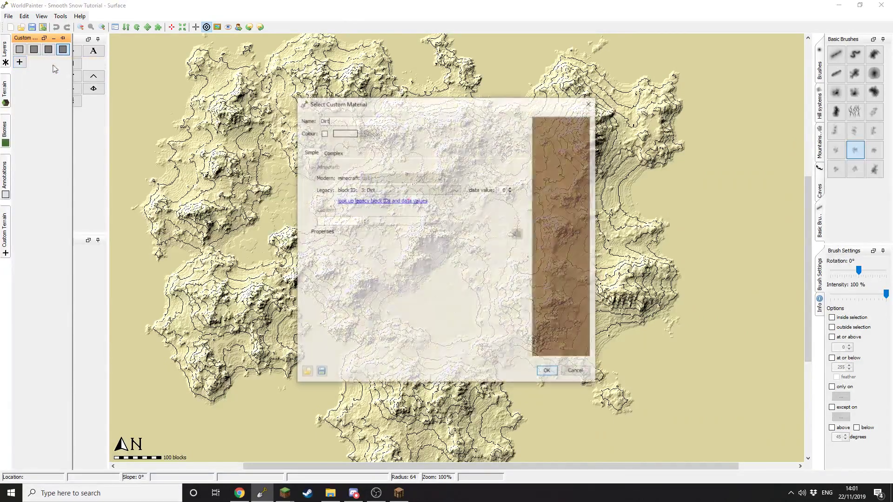
left_click(417, 189)
scroll(409, 219, "down", 2)
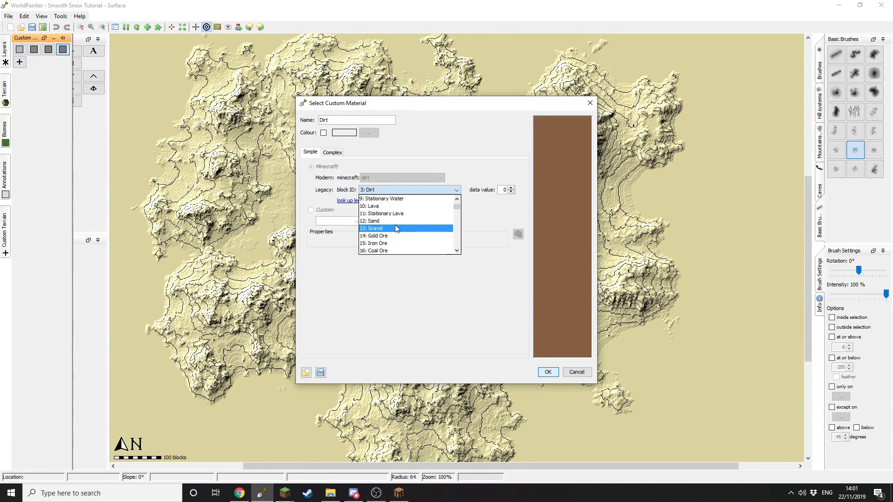
left_click(396, 228)
left_click(548, 373)
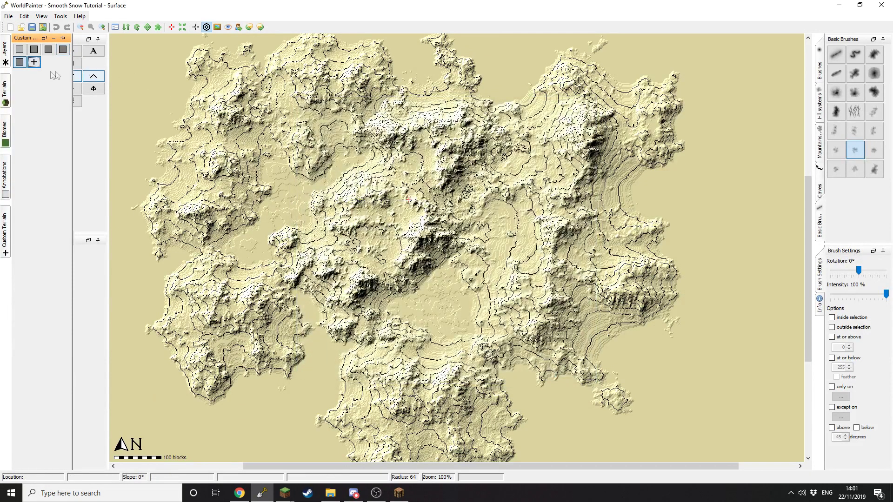
Step: Create a sixth custom material from the legacy block 174: Packed Ice
left_click(34, 62)
left_click(73, 64)
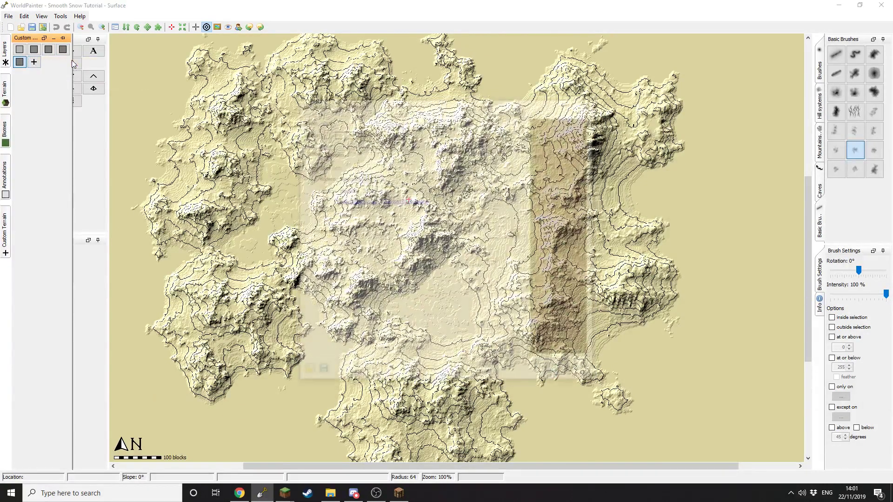
left_click(407, 194)
scroll(413, 215, "down", 20)
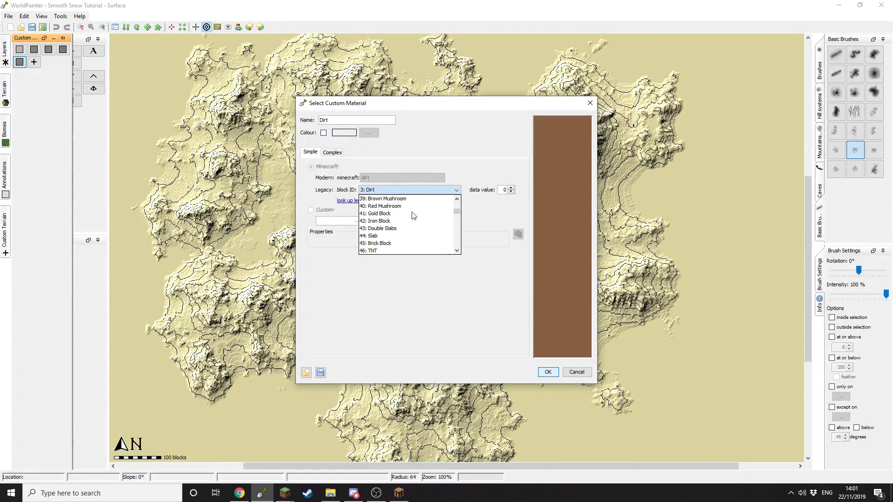
scroll(414, 215, "down", 6)
scroll(414, 215, "down", 18)
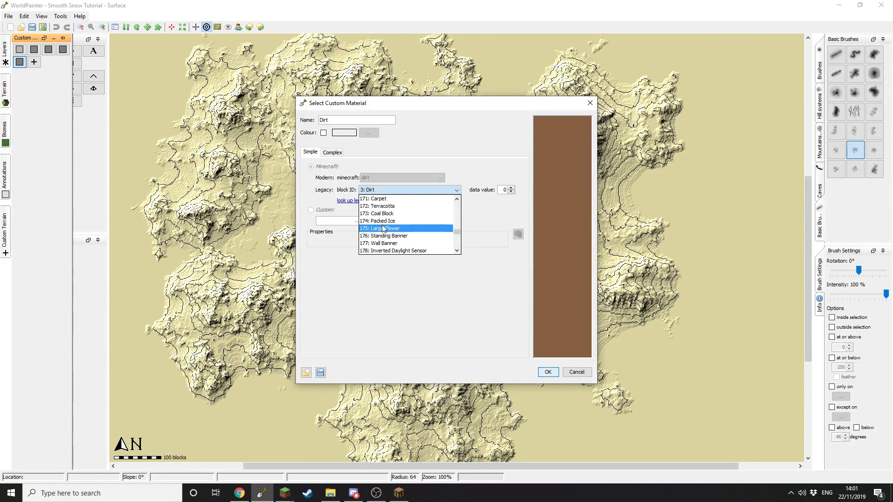
left_click(382, 221)
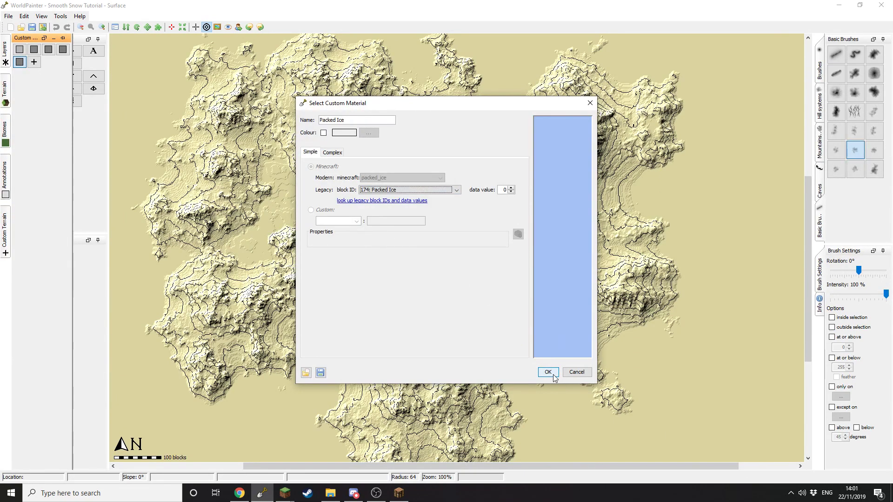
left_click(547, 372)
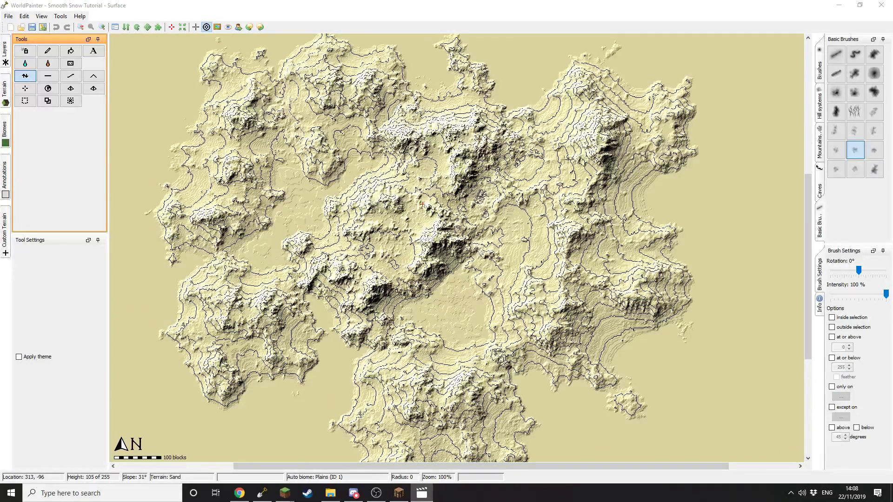
Step: Set up the pencil tool with the solid circle brush at 100 % intensity
left_click(53, 52)
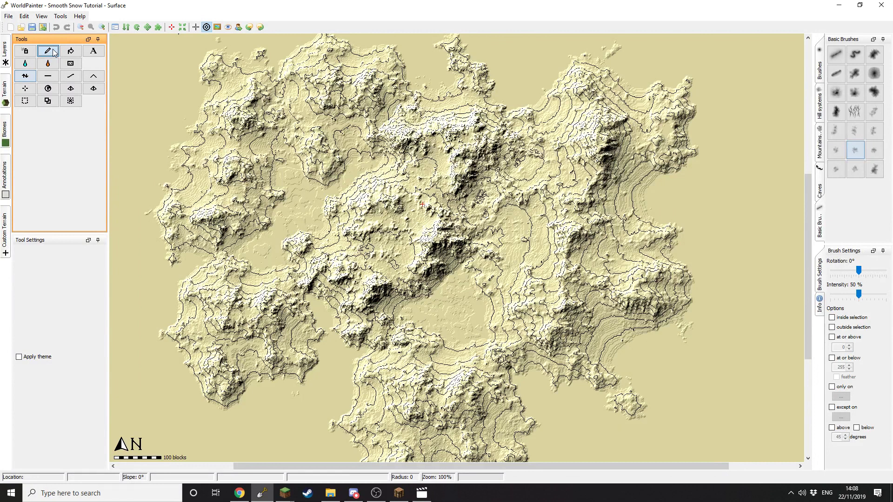
left_click(820, 70)
left_click(875, 94)
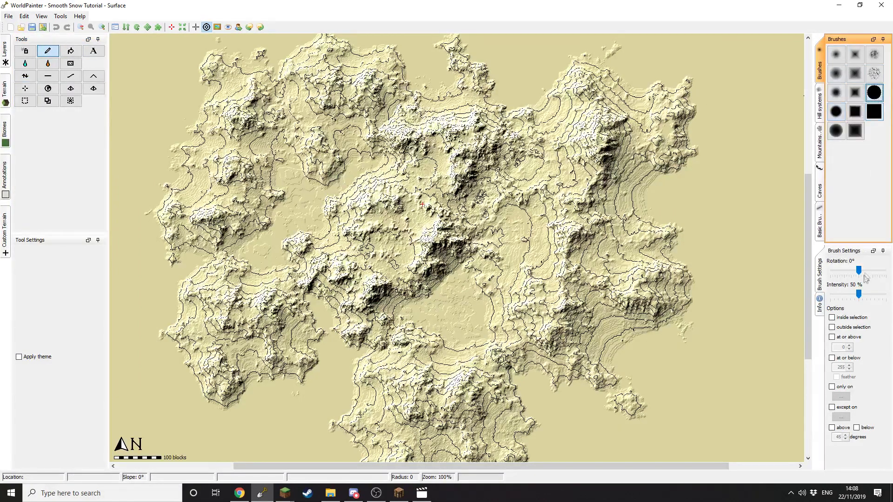
left_click(860, 297)
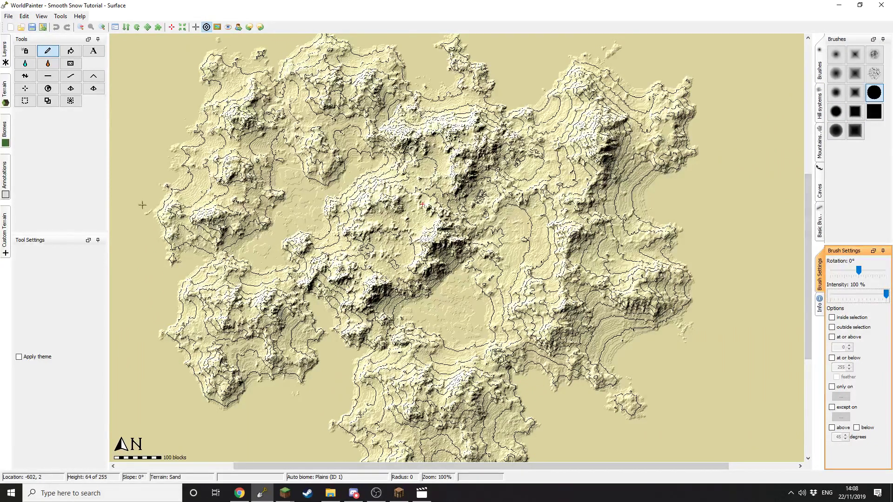
Step: Paint the entire mountain landscape with Deep Snow terrain using a brush radius of 500
mouse_move(5, 99)
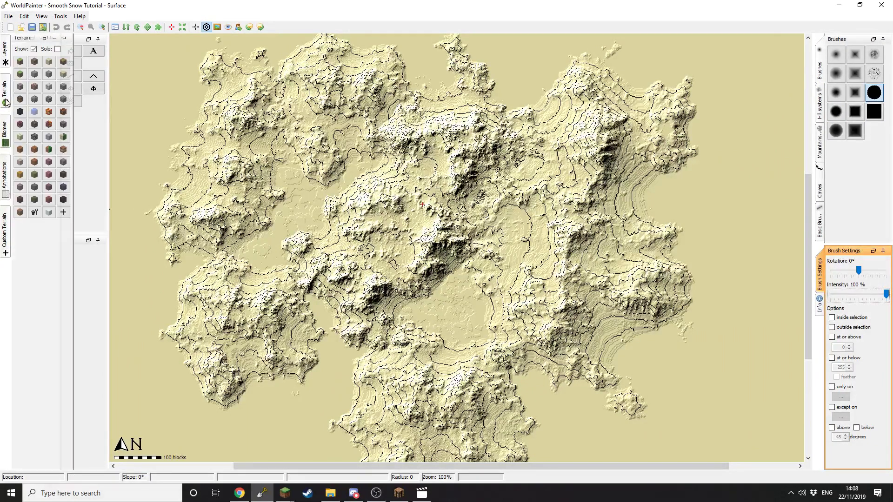
left_click(49, 213)
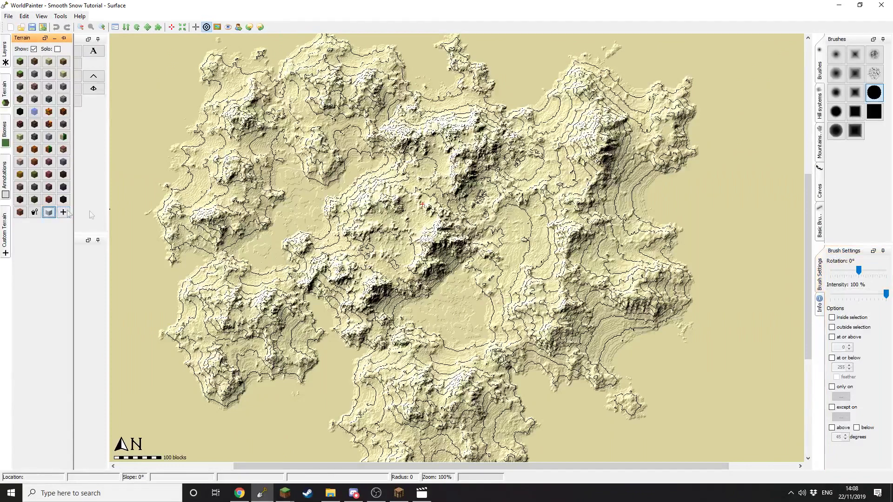
scroll(294, 206, "up", 20)
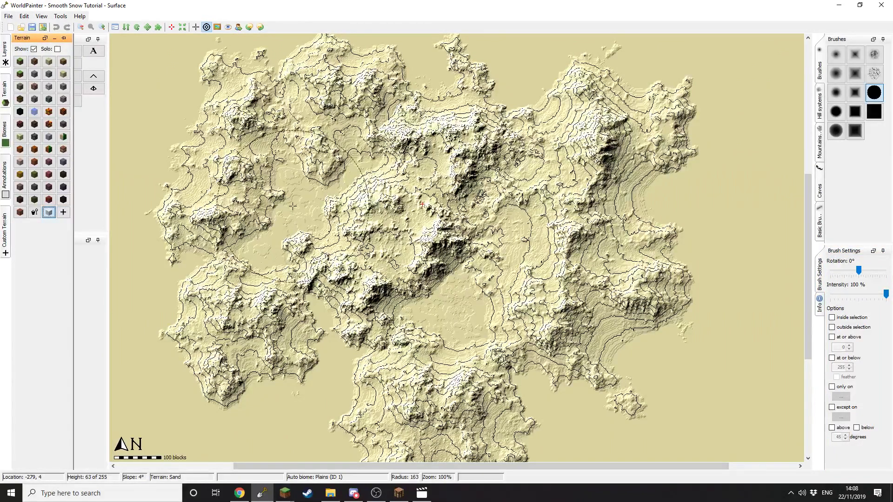
left_click(298, 185)
mouse_move(298, 185)
left_mouse_down()
mouse_move(558, 177)
mouse_move(578, 239)
mouse_move(452, 274)
mouse_move(355, 328)
left_mouse_up()
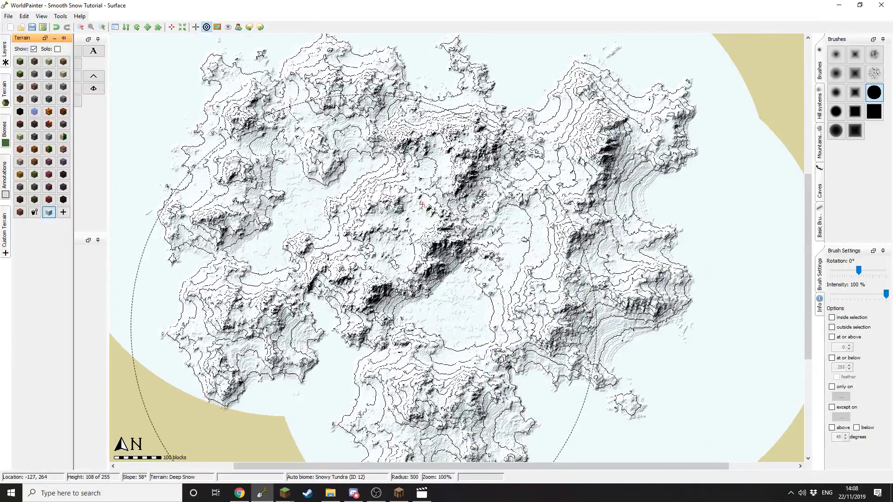
left_click(364, 328)
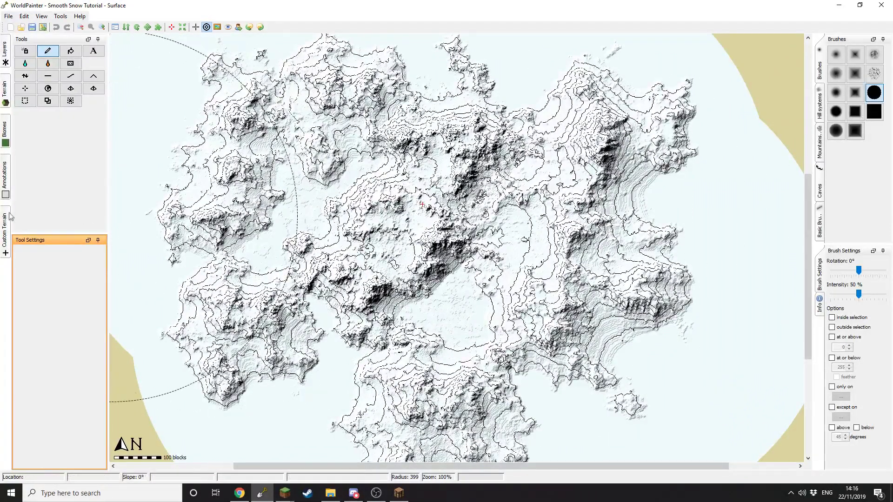
Step: Choose the first custom material for painting and set the brush intensity to 100 %
mouse_move(4, 49)
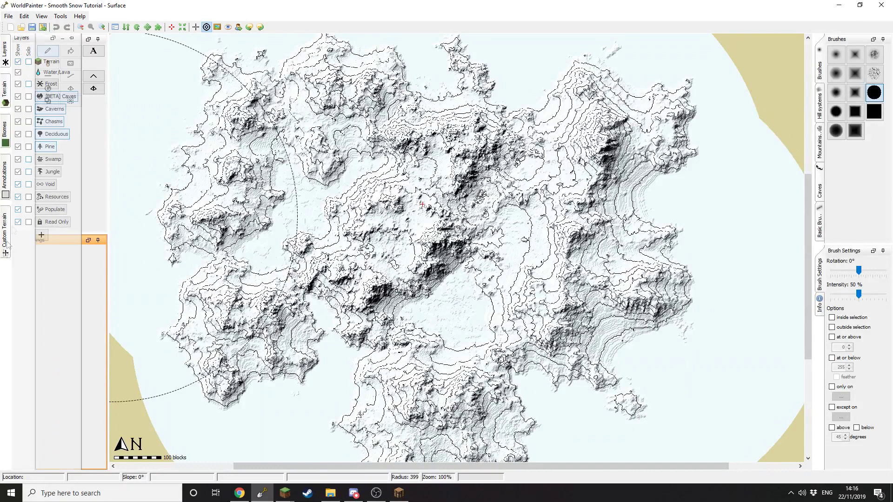
mouse_move(5, 233)
left_click(23, 53)
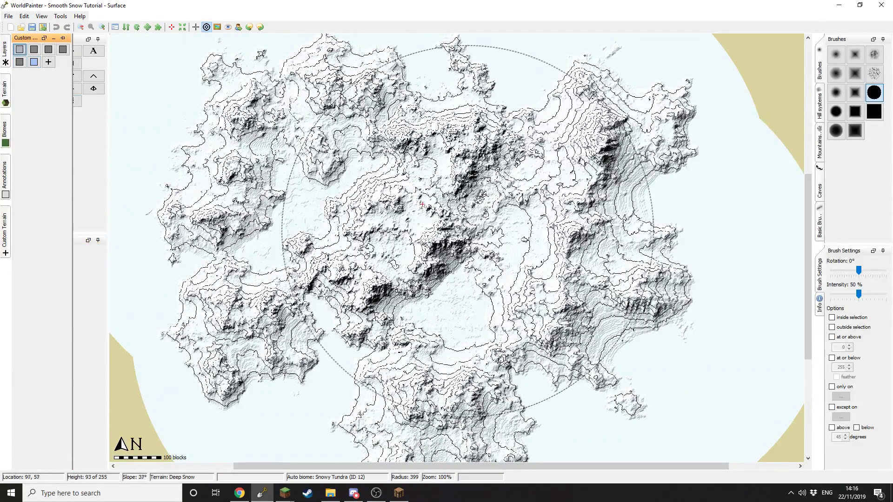
left_click_drag(859, 294, 886, 294)
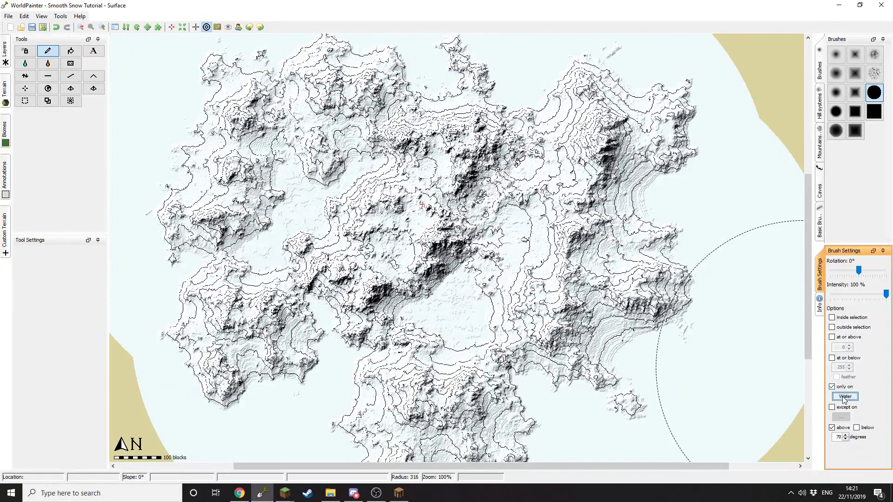
Step: Restrict the brush to paint only on Deep Snow terrain
left_click(843, 396)
mouse_move(860, 428)
mouse_move(786, 408)
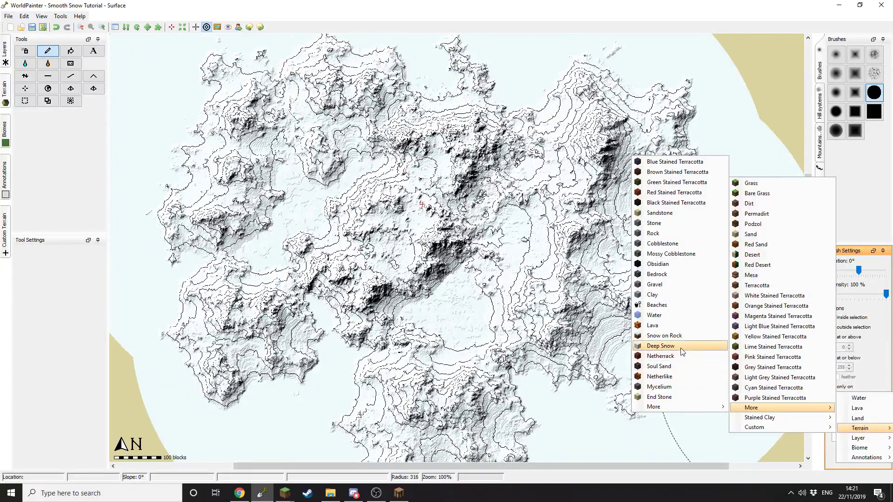
left_click(660, 346)
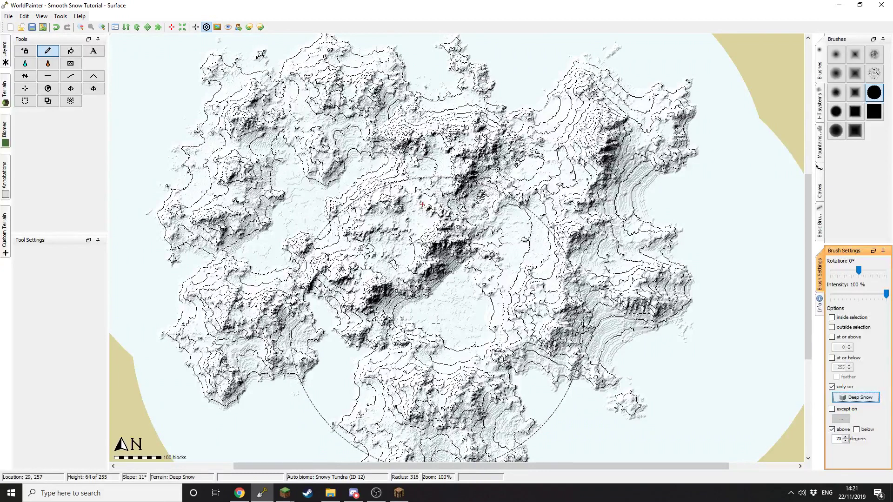
Step: Paint the Deep Snow slopes above 65 degrees with the second custom material at a brush radius of 556
mouse_move(8, 226)
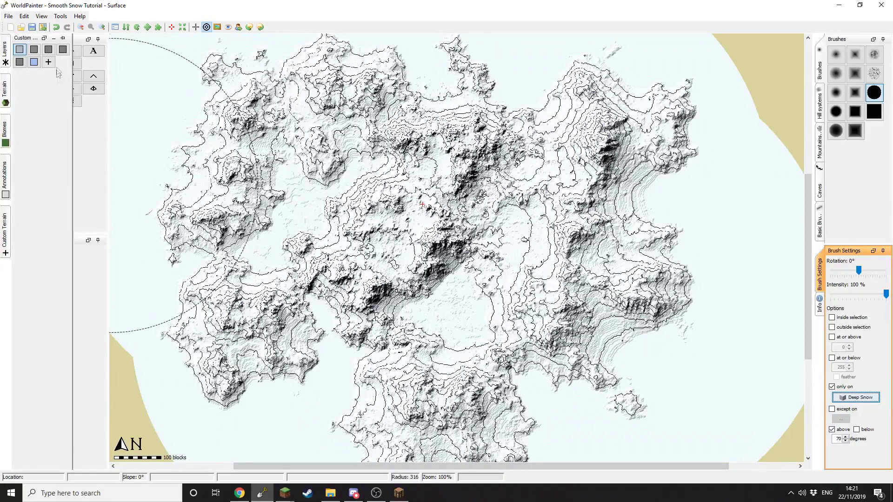
left_click(34, 52)
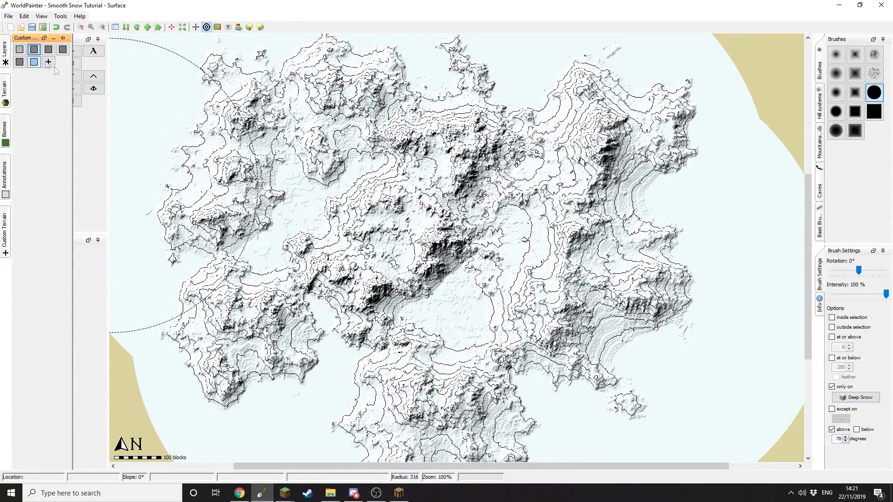
left_click(847, 441)
left_click(847, 441)
left_click(847, 441)
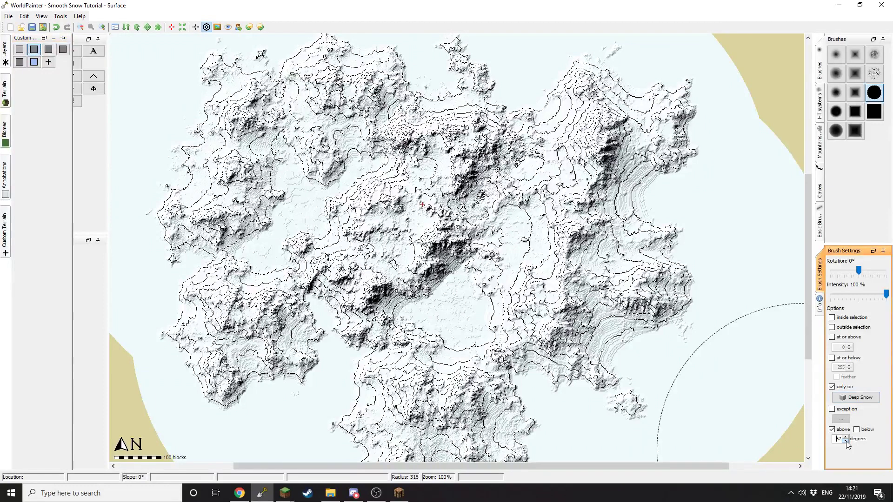
scroll(612, 356, "up", 6)
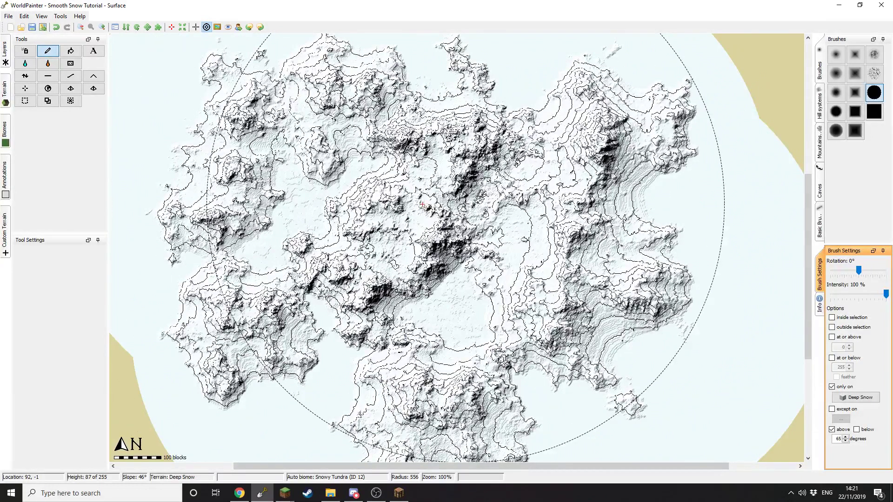
Step: Paint the Deep Snow slopes above 60 degrees with the third custom material, Stone
mouse_move(7, 235)
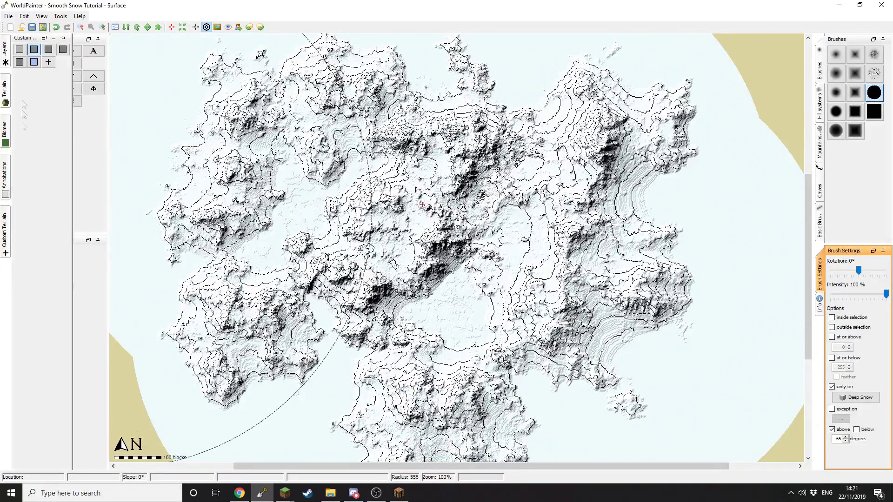
left_click(49, 49)
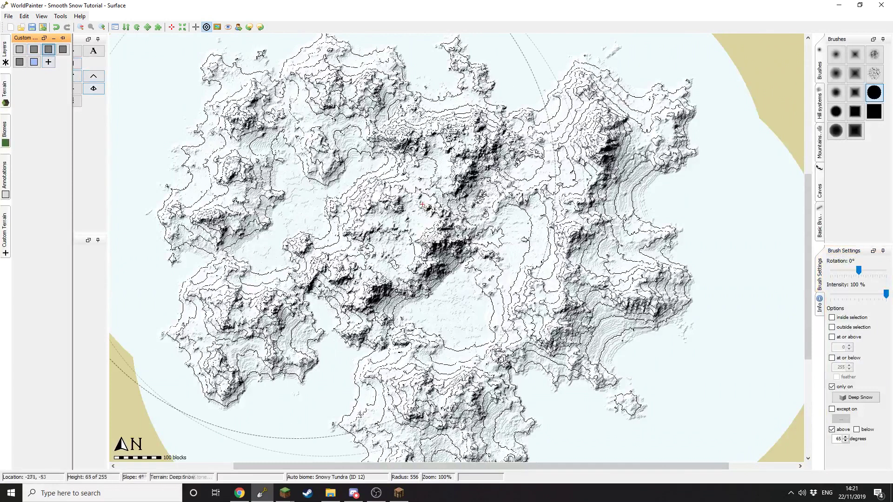
left_click(845, 441)
left_click(845, 441)
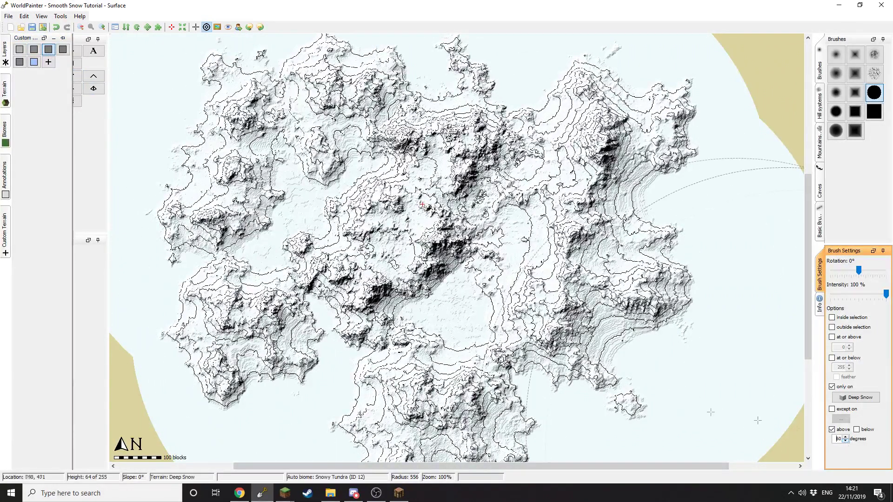
Step: Paint the Deep Snow slopes above 55 degrees with the fourth custom material, Cobblestone, across the whole landscape
left_click(5, 246)
left_click(63, 49)
left_click(845, 441)
left_click(845, 441)
left_click(845, 441)
left_click(846, 441)
left_click(845, 441)
left_click(283, 225)
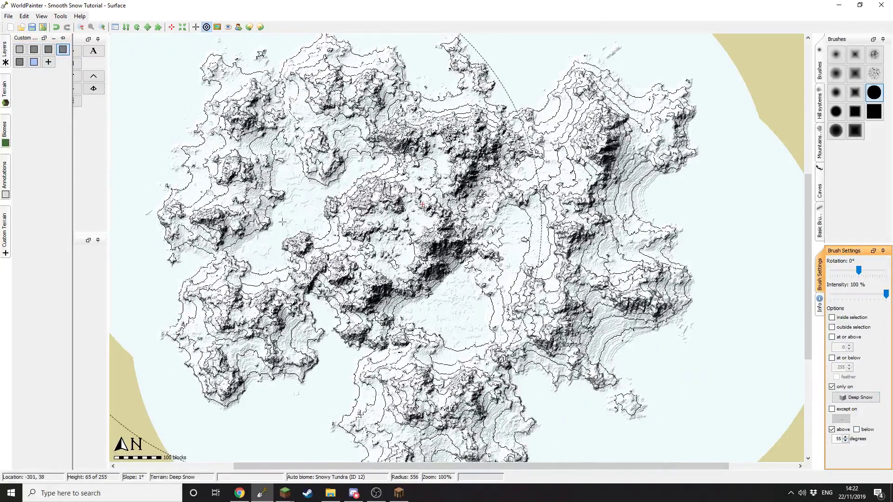
left_click(526, 256)
Step: Paint the Deep Snow slopes above 50 degrees with the fifth custom material, Gravel, and lower the slope limit to 45 degrees
left_click(845, 441)
left_click(846, 441)
left_click(846, 440)
left_click(845, 441)
left_click(845, 441)
mouse_move(5, 240)
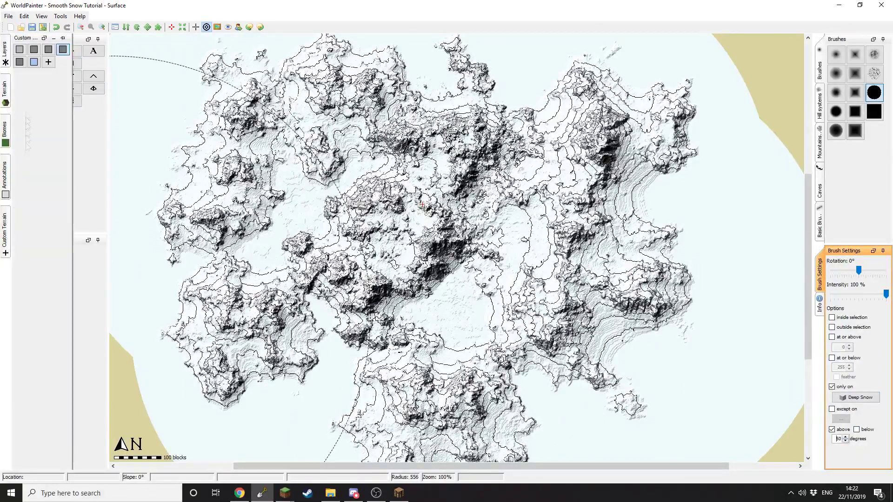
left_click(19, 62)
left_click(265, 206)
left_click(521, 260)
left_click(846, 441)
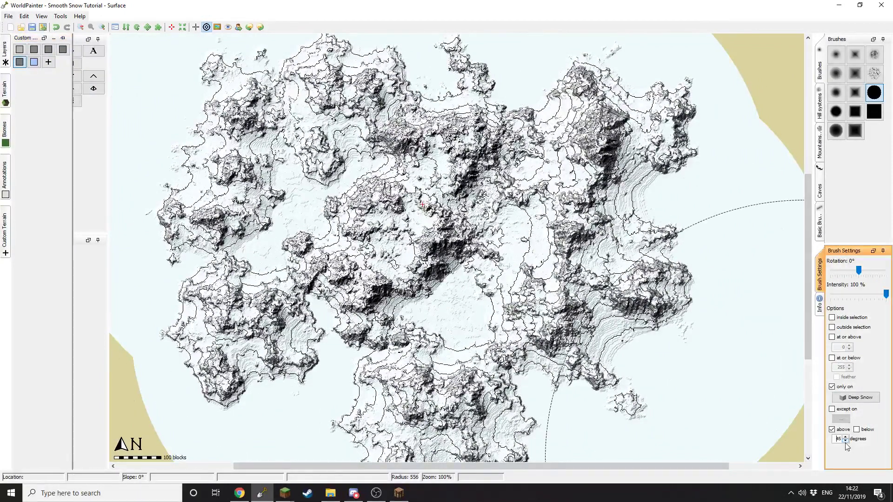
left_click(20, 62)
left_click(315, 261)
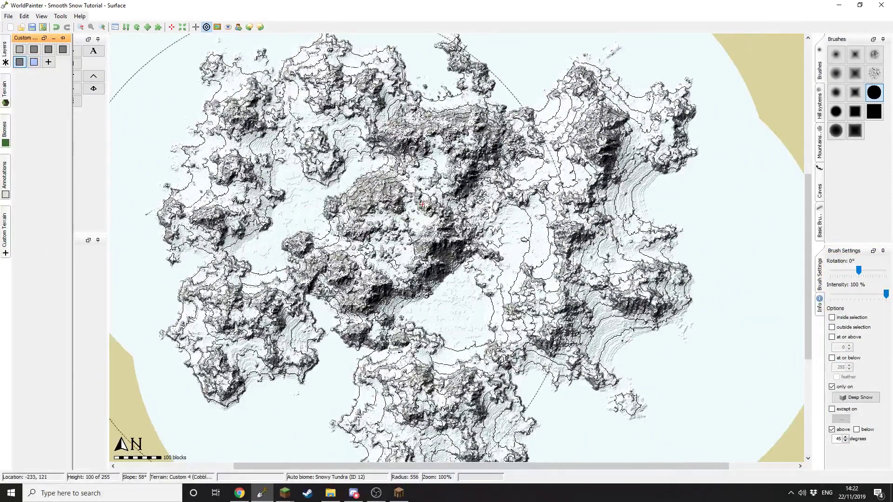
key("ctrl+z")
Step: Paint the Deep Snow slopes above 45 degrees with the sixth custom material, Packed Ice
left_click(33, 62)
left_click(339, 215)
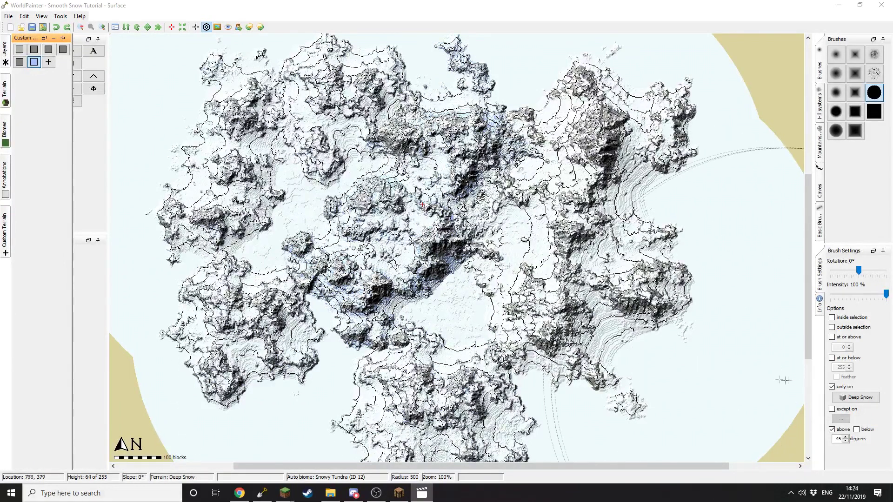
Step: Remove the brush's terrain and slope restrictions and apply the Frost layer over the whole landscape
left_click(832, 387)
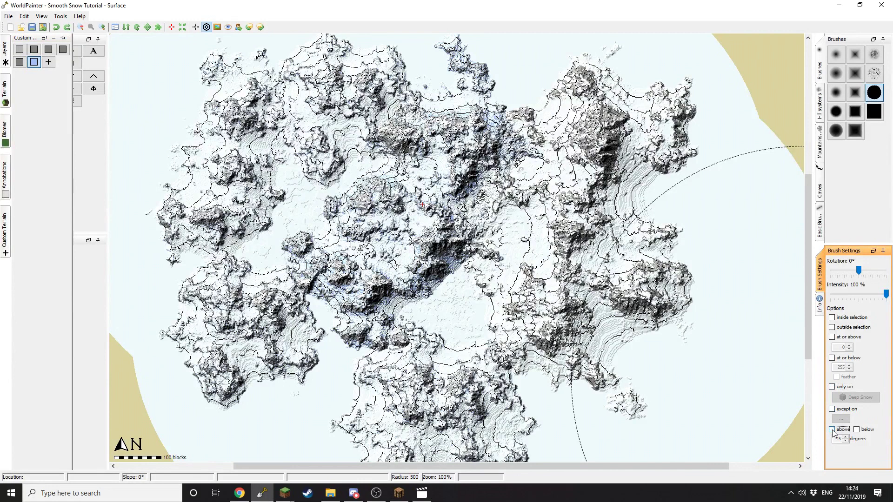
left_click(6, 62)
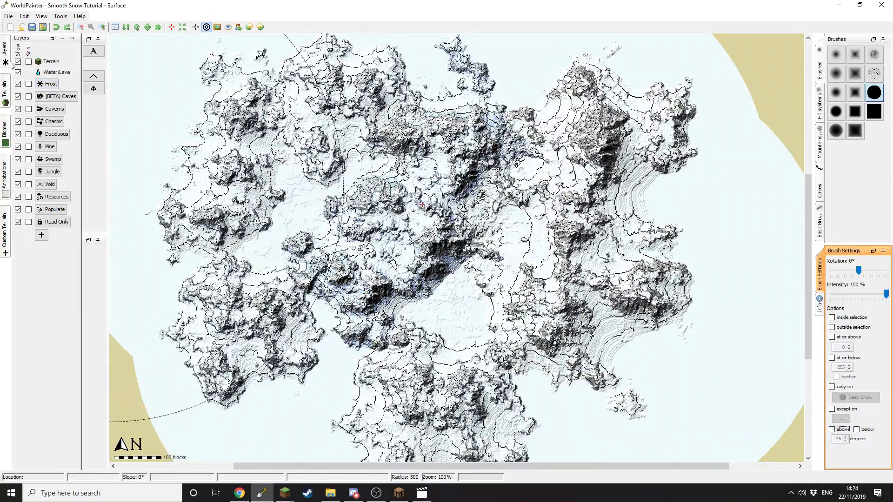
left_click(51, 85)
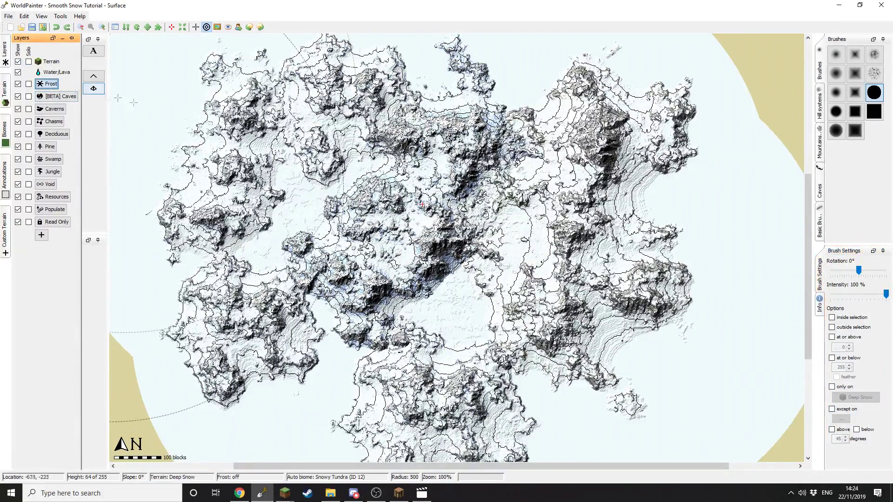
mouse_move(266, 136)
left_mouse_down()
mouse_move(353, 133)
mouse_move(570, 156)
mouse_move(572, 275)
mouse_move(497, 380)
mouse_move(342, 371)
mouse_move(322, 358)
left_mouse_up()
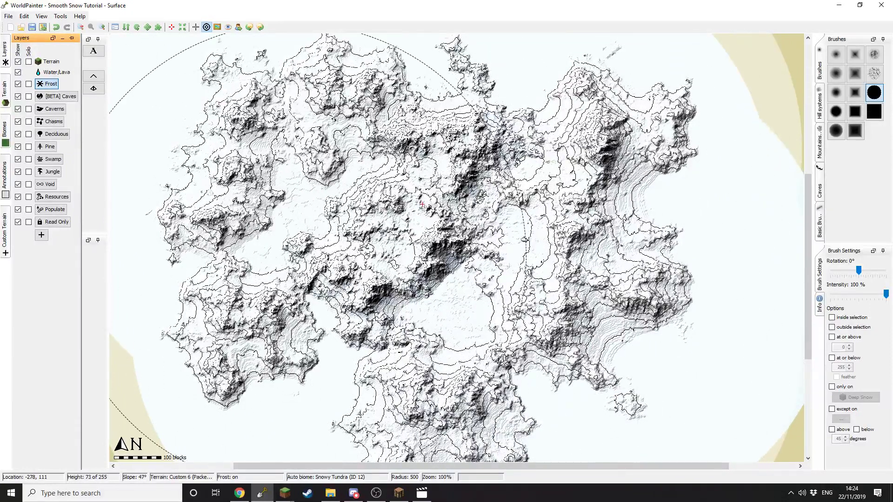
left_click(584, 208)
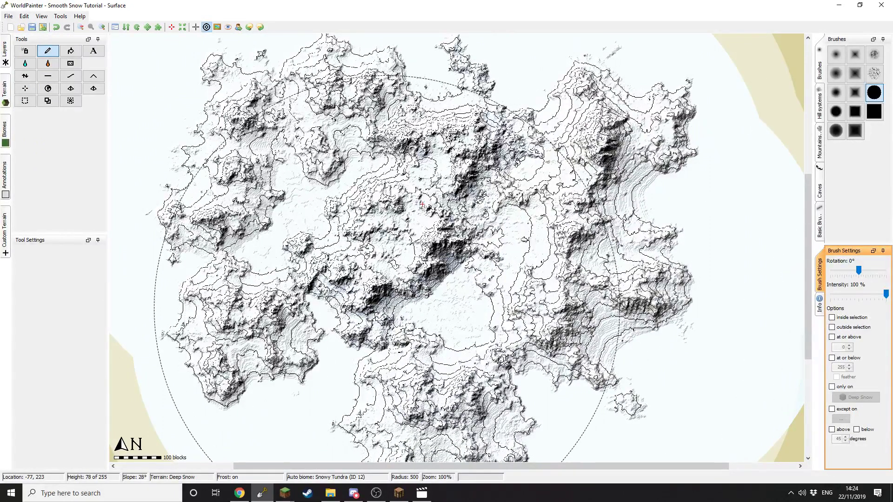
Step: Paint the Snowy Tundra biome over the whole landscape with the radius 500 brush
mouse_move(8, 132)
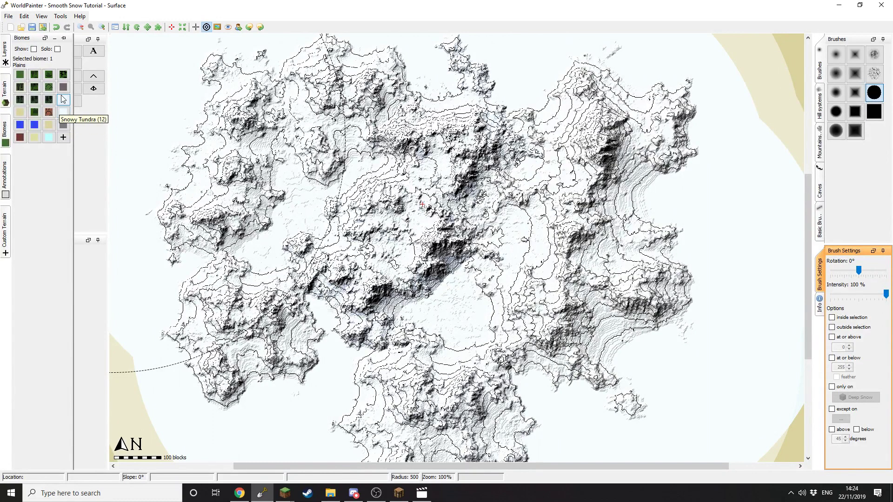
left_click(64, 99)
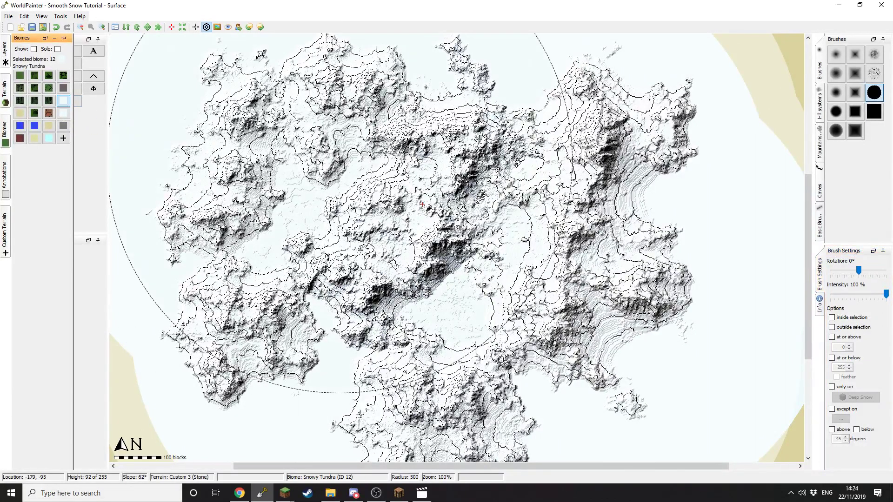
left_click(842, 429)
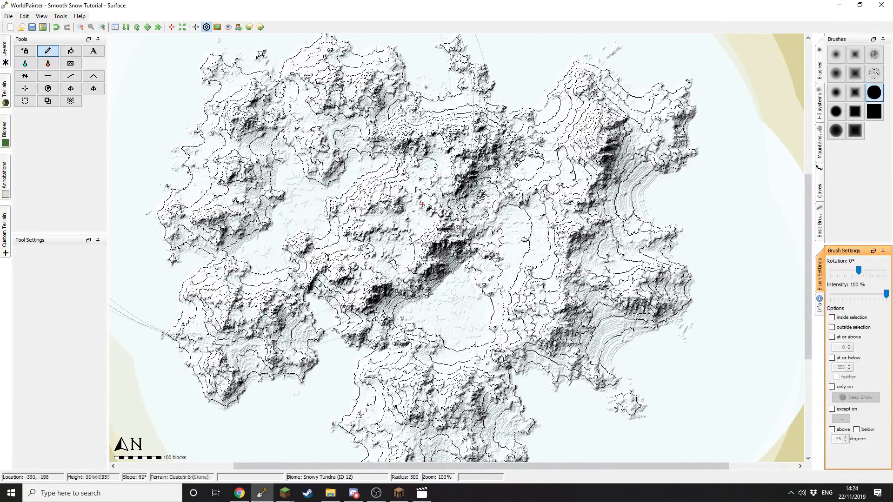
Step: Open the Minecraft export settings for the world and go to the options for other layers
left_click(46, 28)
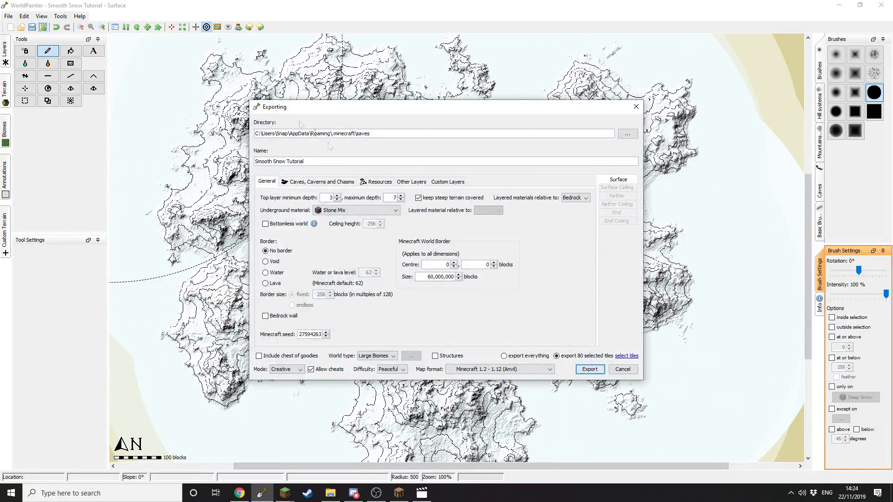
left_click(411, 182)
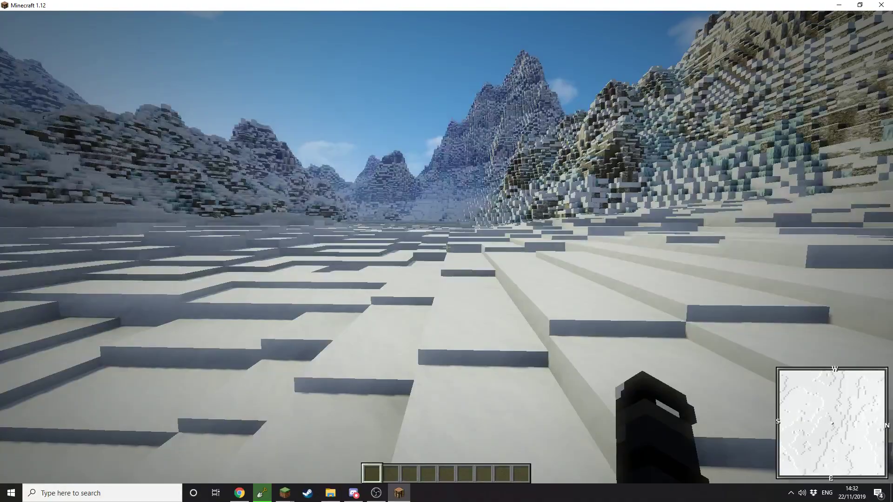
Step: Fly over the exported snowy valley in Minecraft to examine the smooth snow and the painted mountain slopes
key("space")
key("space")
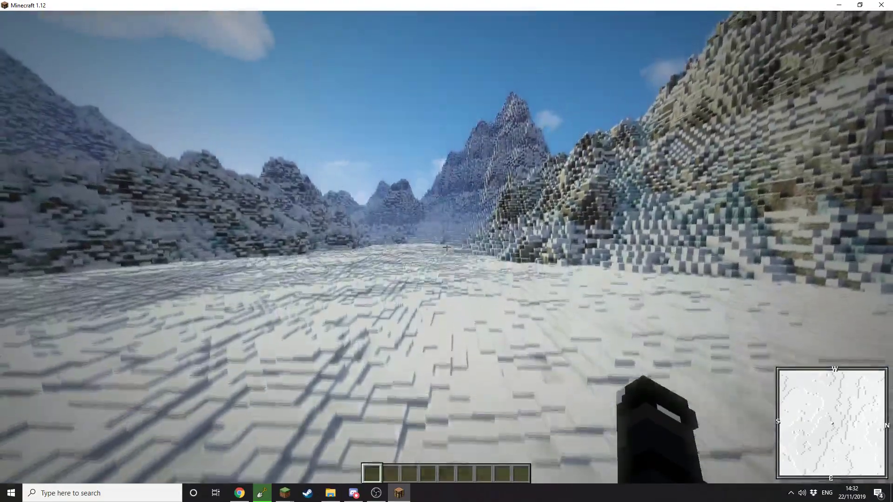
key("w")
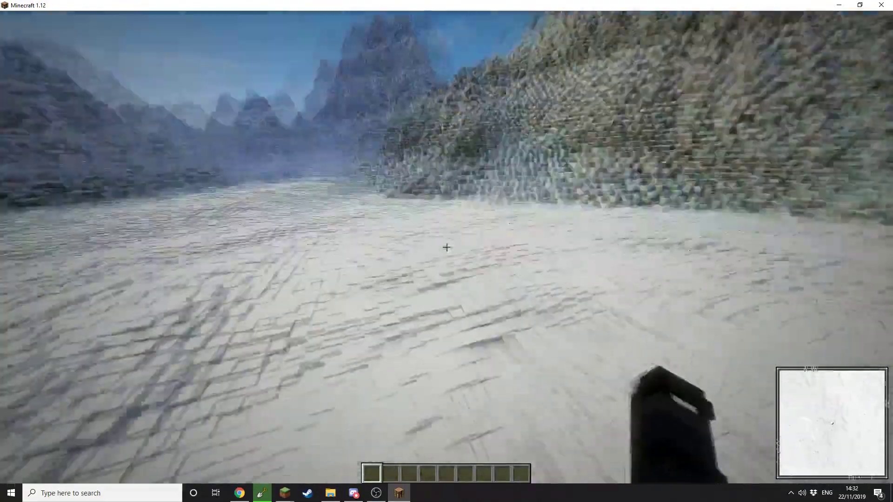
key("w")
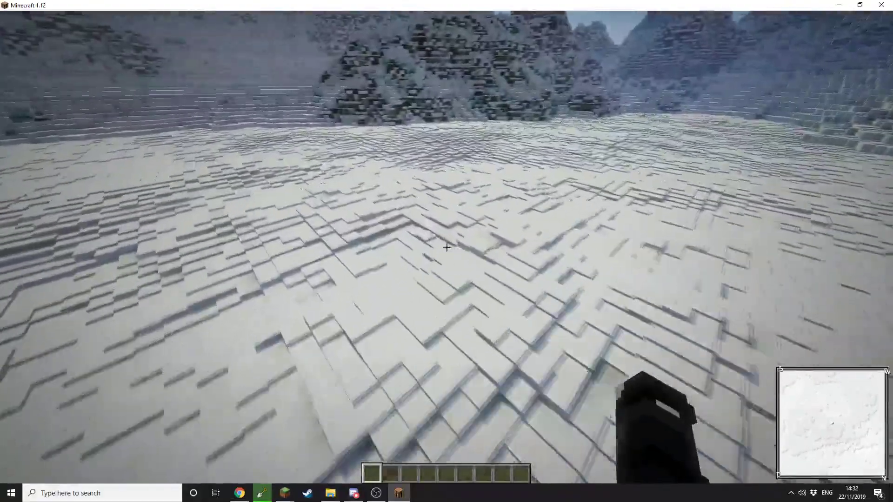
Step: Fly from the snowy valley floor up through the mountain pass to examine the stone, gravel and ice on the slopes
key("w")
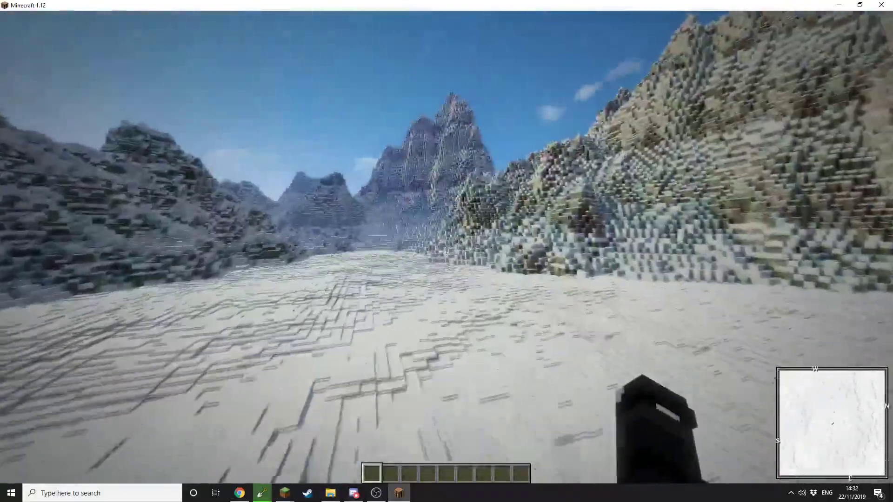
key("w")
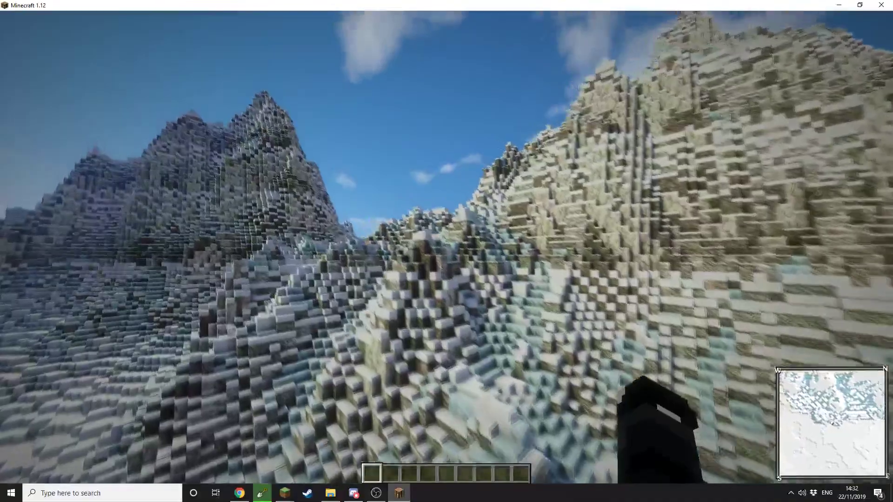
key("w")
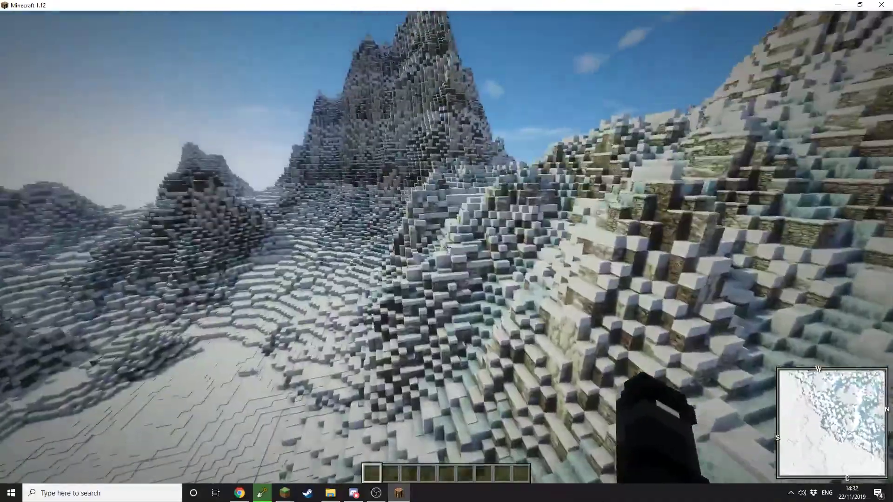
key("w")
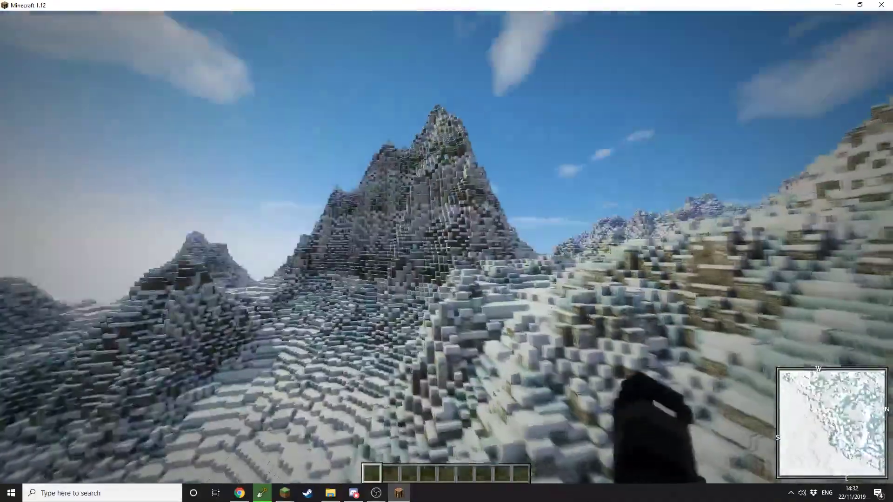
key("w")
key("w")
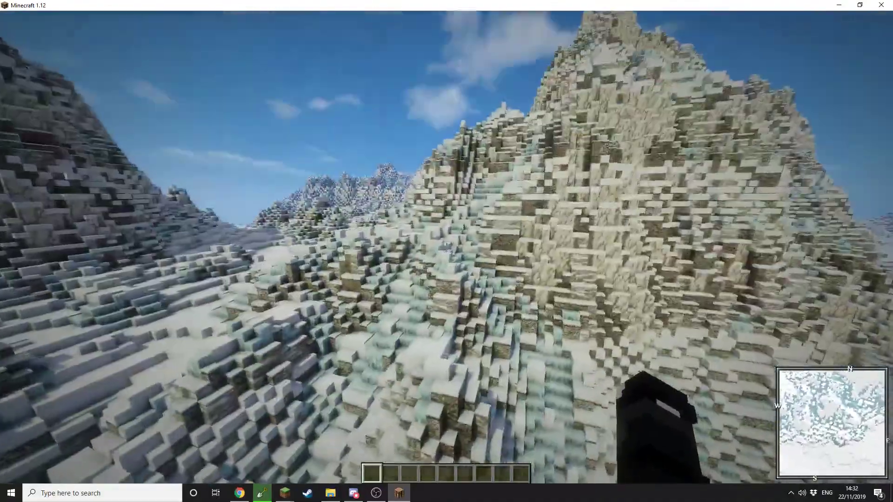
key("w")
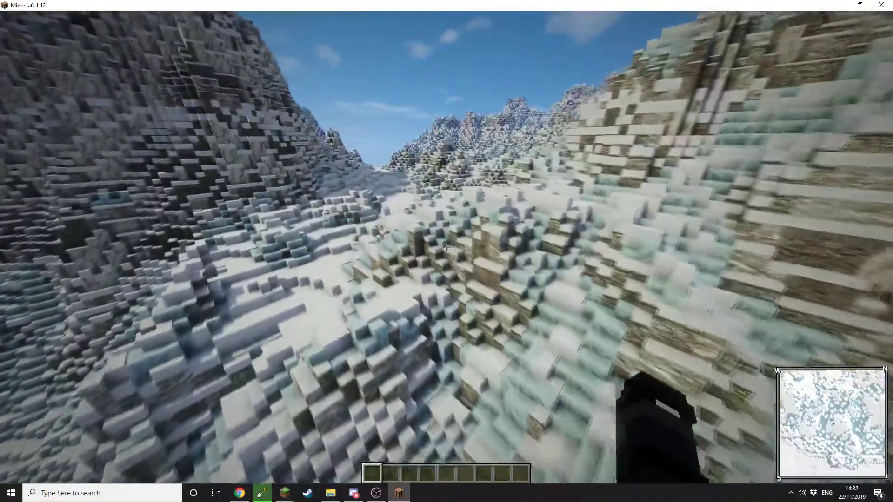
key("w")
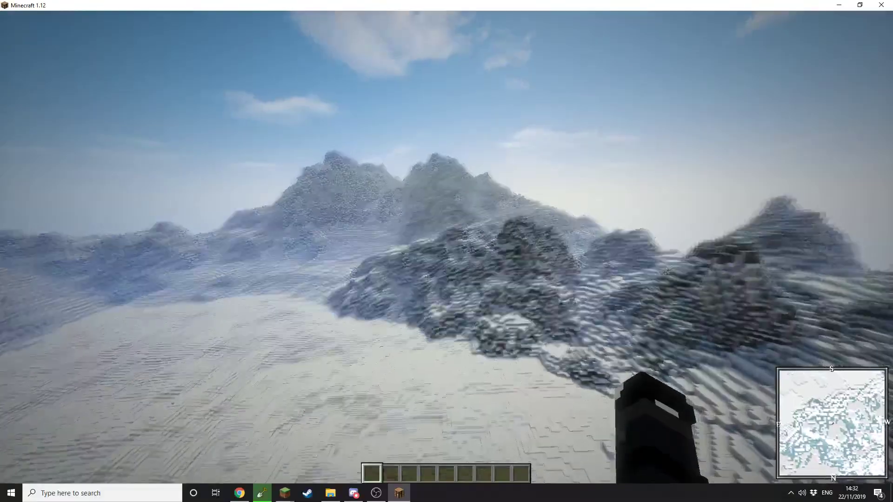
Step: Circle back over the flat snowfield to examine the surrounding mountain faces and distant peaks from several directions
key("w")
key("w")
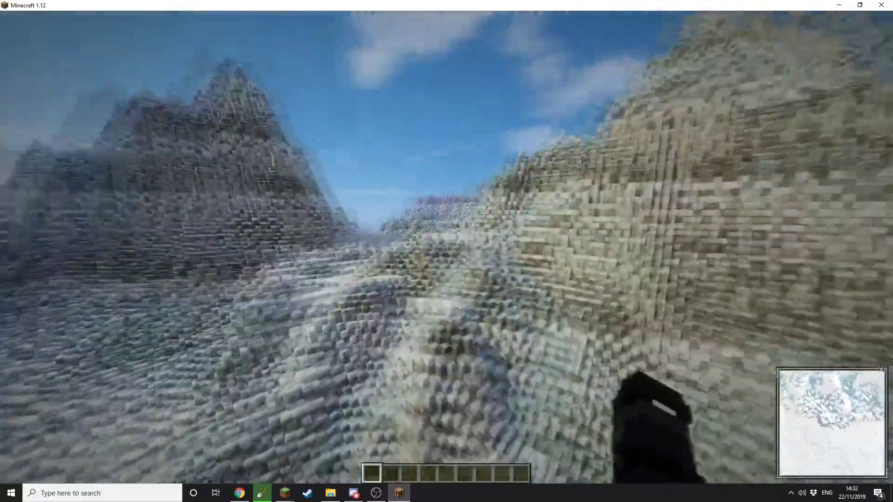
key("w")
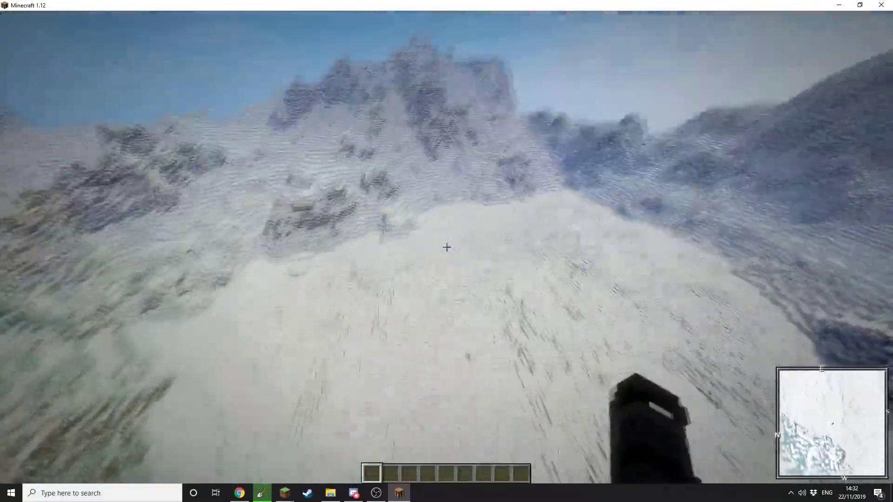
key("w")
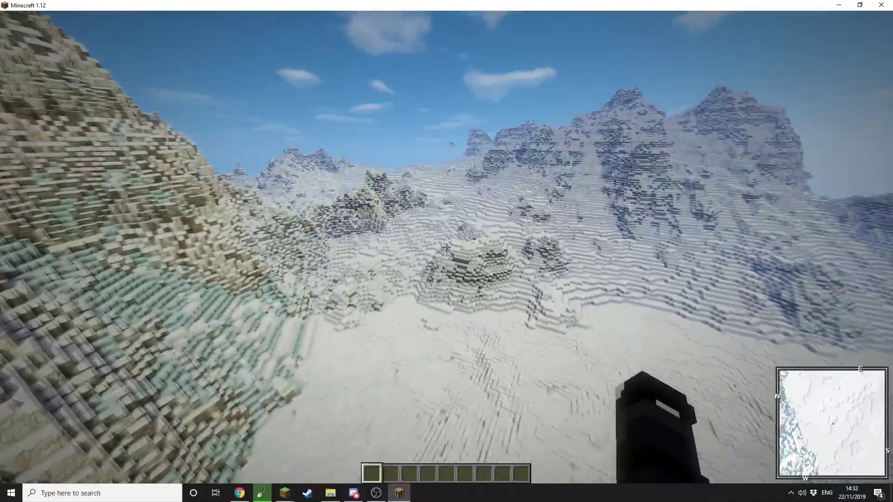
key("w")
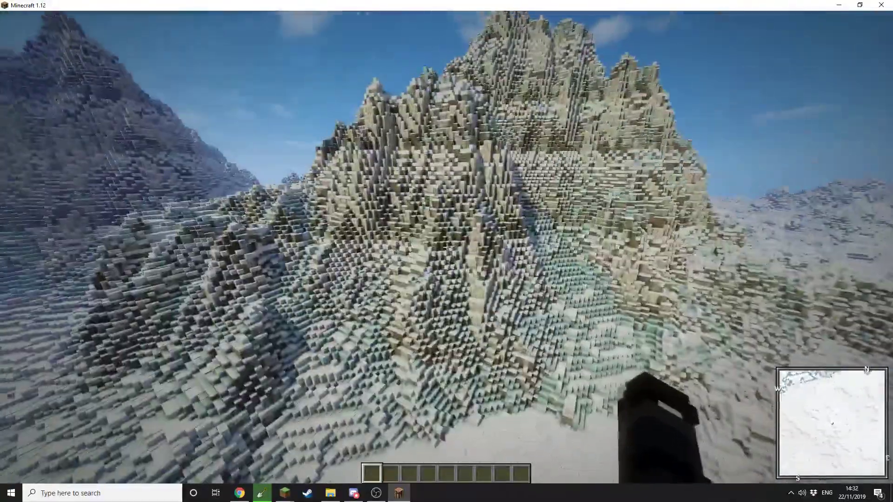
key("w")
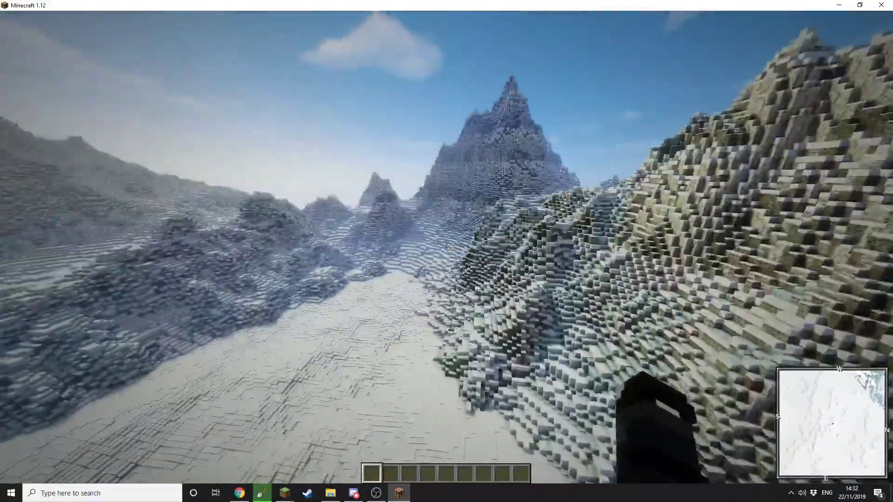
key("w")
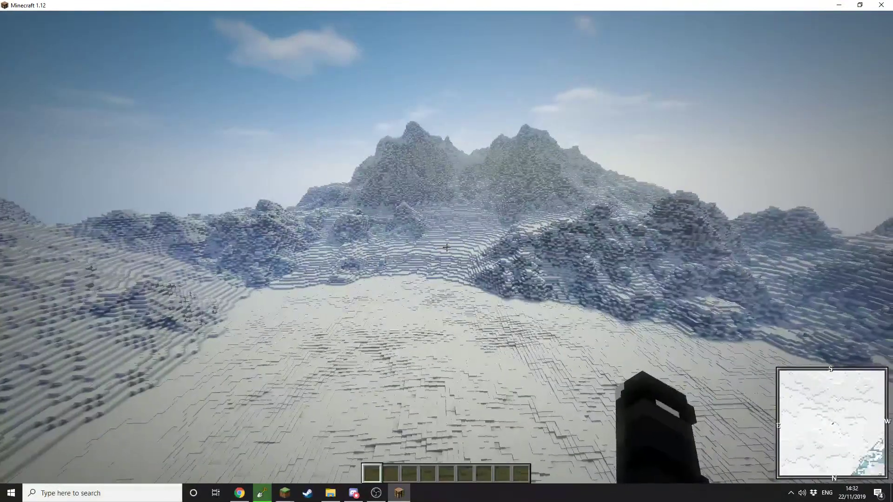
key("w")
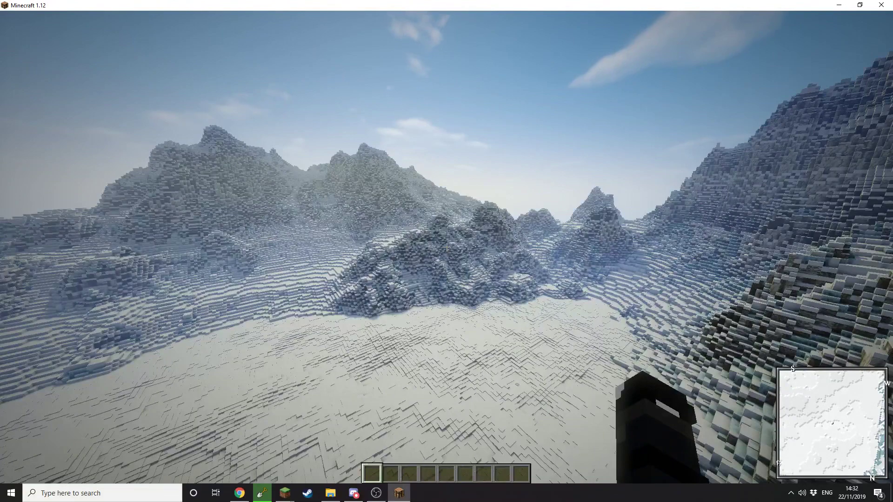
Step: Face the pointed peak at the valley's end and switch the camera to the front-facing third-person view
key("w")
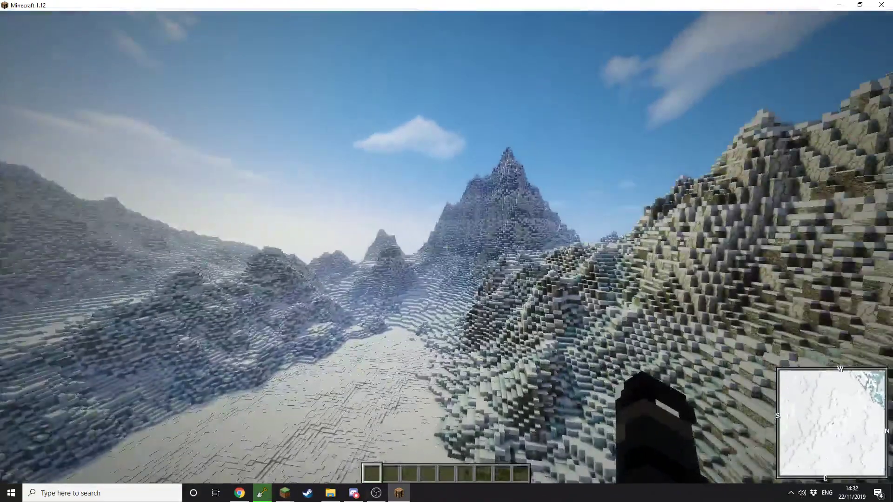
key("F5")
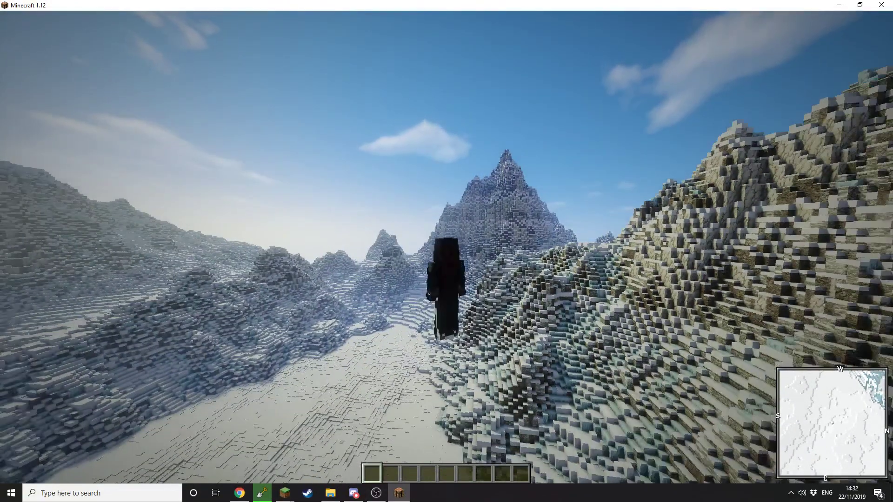
key("F5")
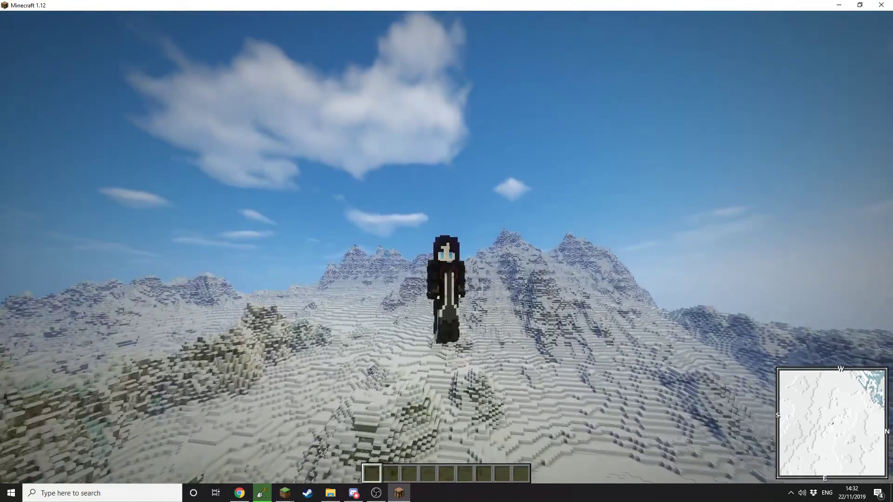